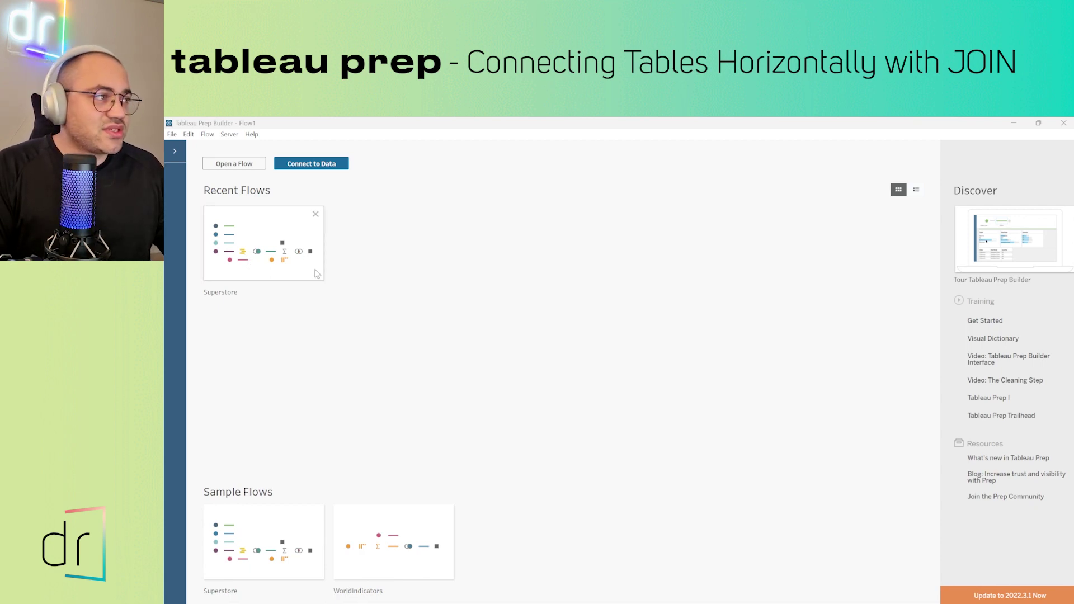
# Step: Open the recent Superstore flow after checking its summary of inputs and outputs
pyautogui.moveTo(282, 259)
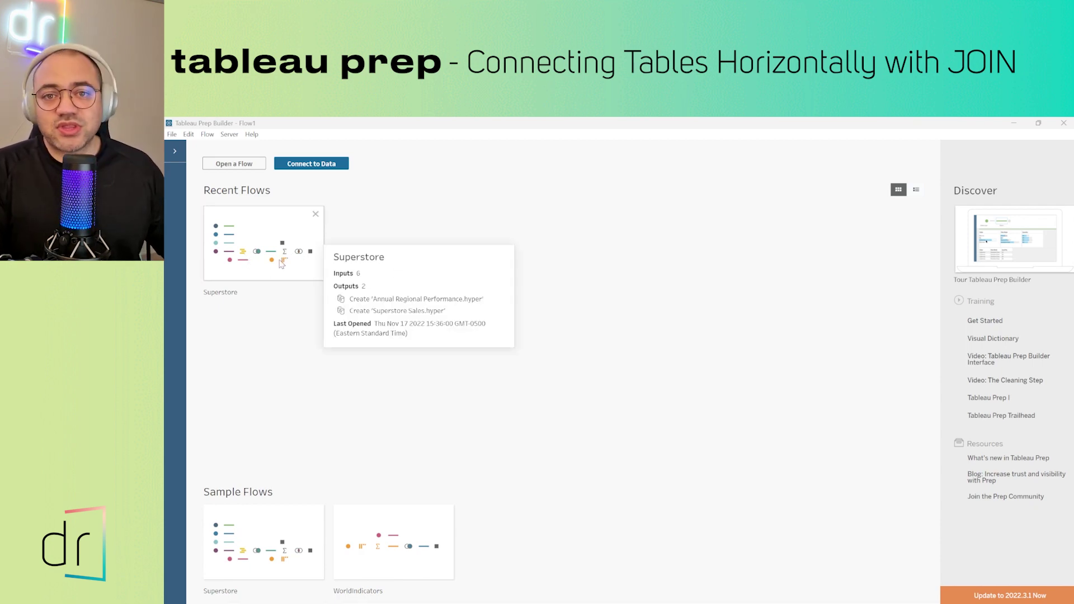
pyautogui.moveTo(297, 295)
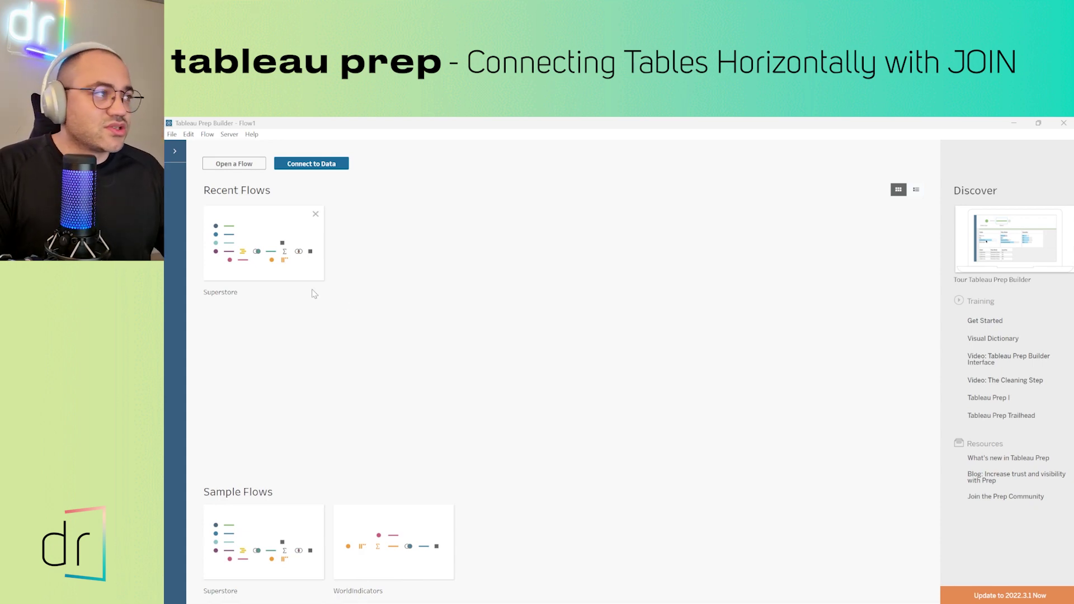
pyautogui.click(262, 254)
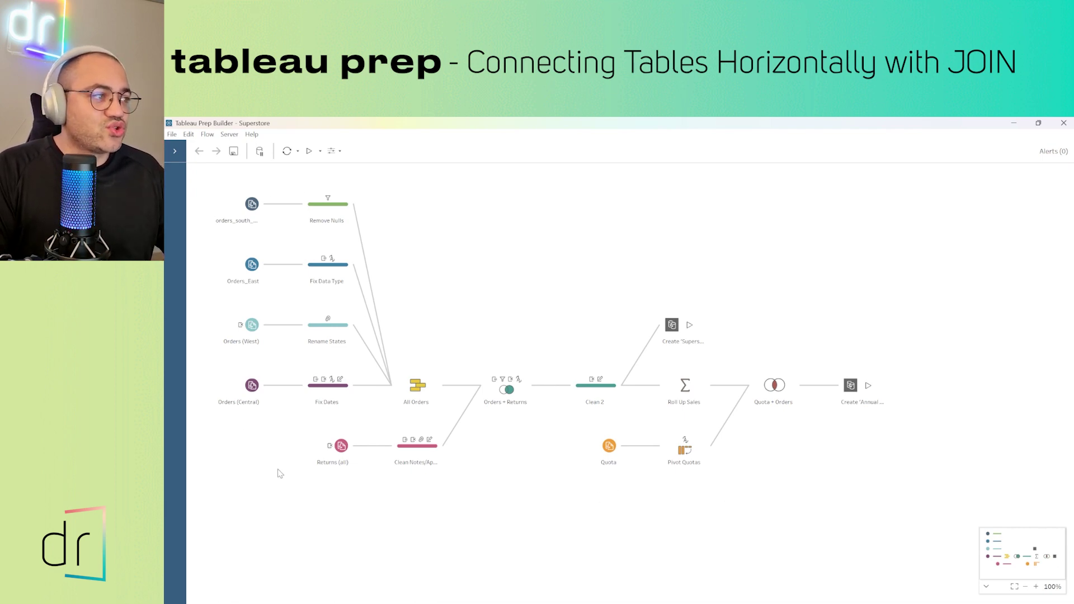
# Step: Run the whole Superstore flow, replacing the existing Annual Regional Performance and Superstore Sales outputs
pyautogui.click(309, 151)
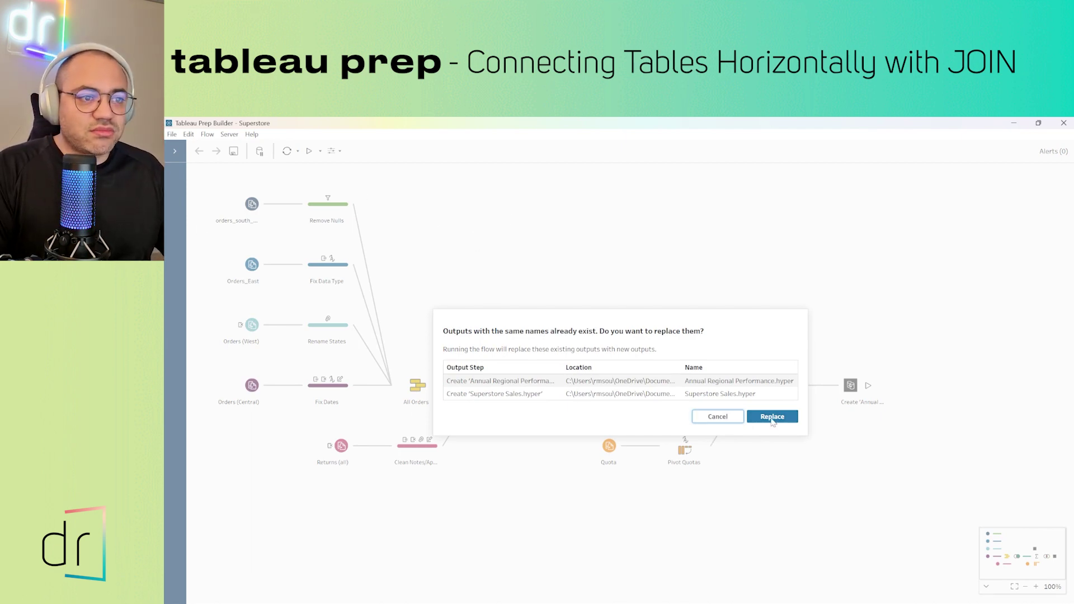
pyautogui.click(772, 417)
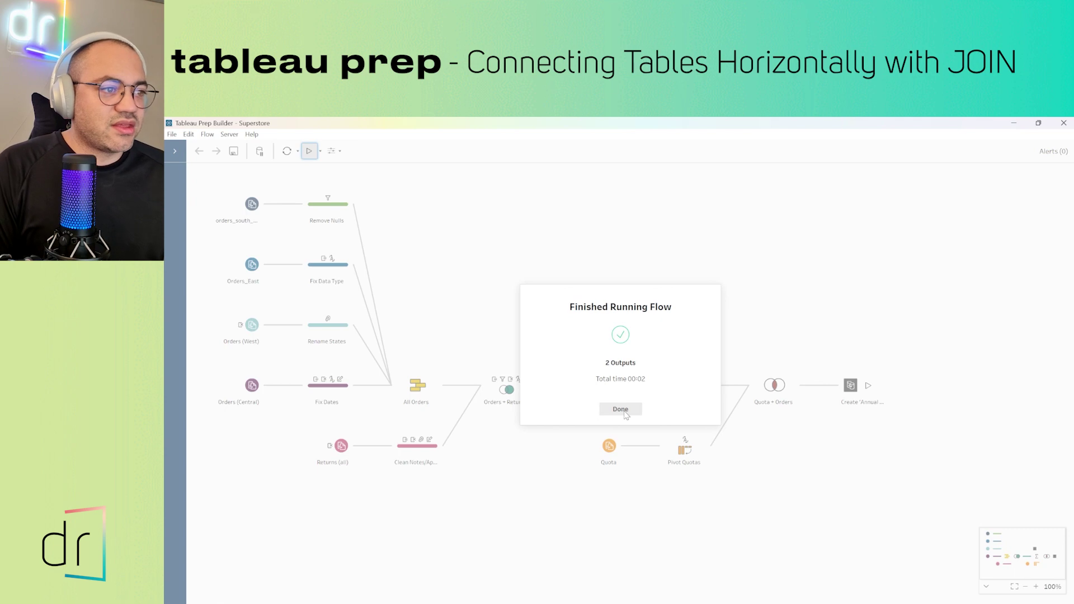
pyautogui.click(625, 413)
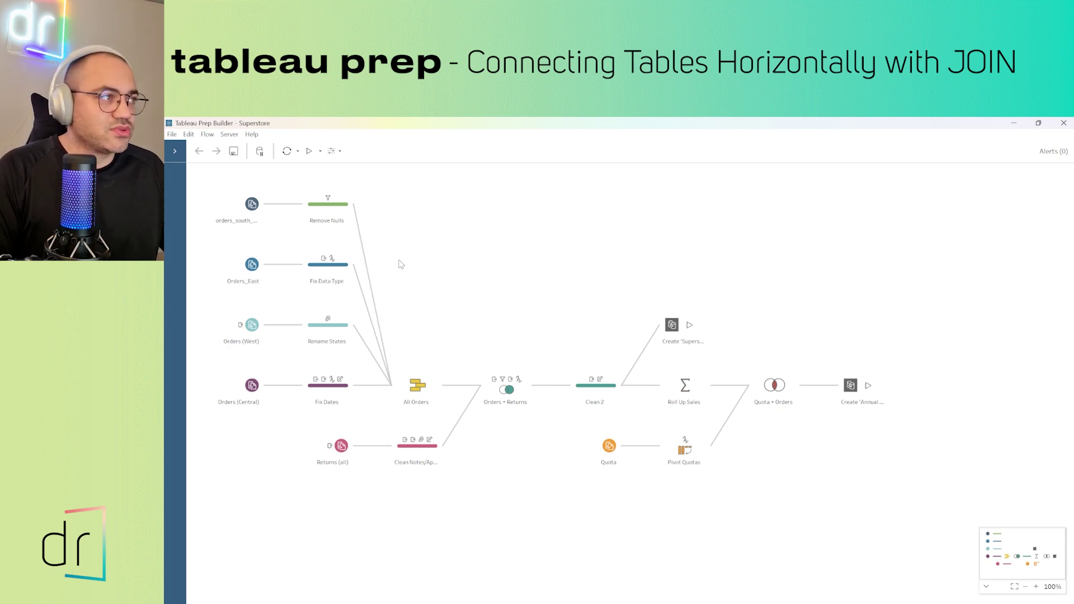
# Step: Display the data of the Remove Nulls step and resize the flow and profile areas to examine its fields and rows
pyautogui.click(320, 215)
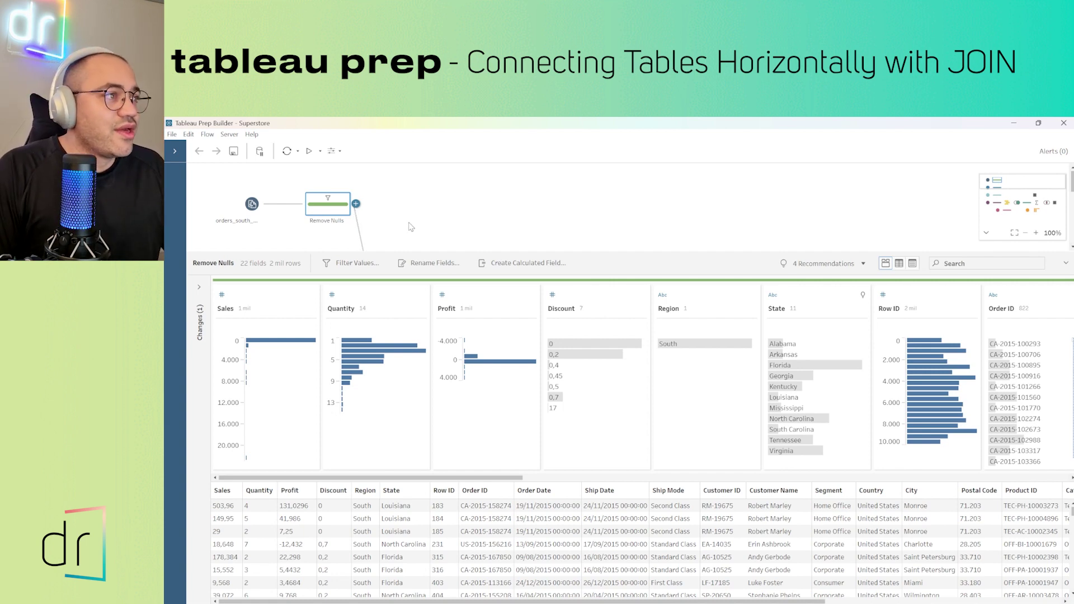
pyautogui.moveTo(487, 255); pyautogui.dragTo(487, 377)
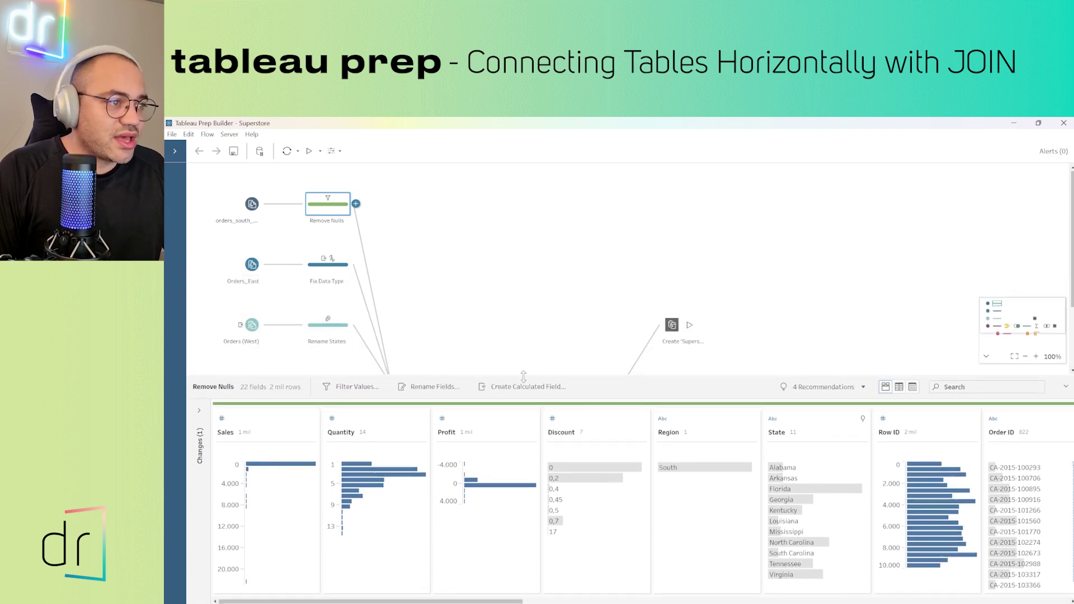
pyautogui.moveTo(522, 376); pyautogui.dragTo(525, 279)
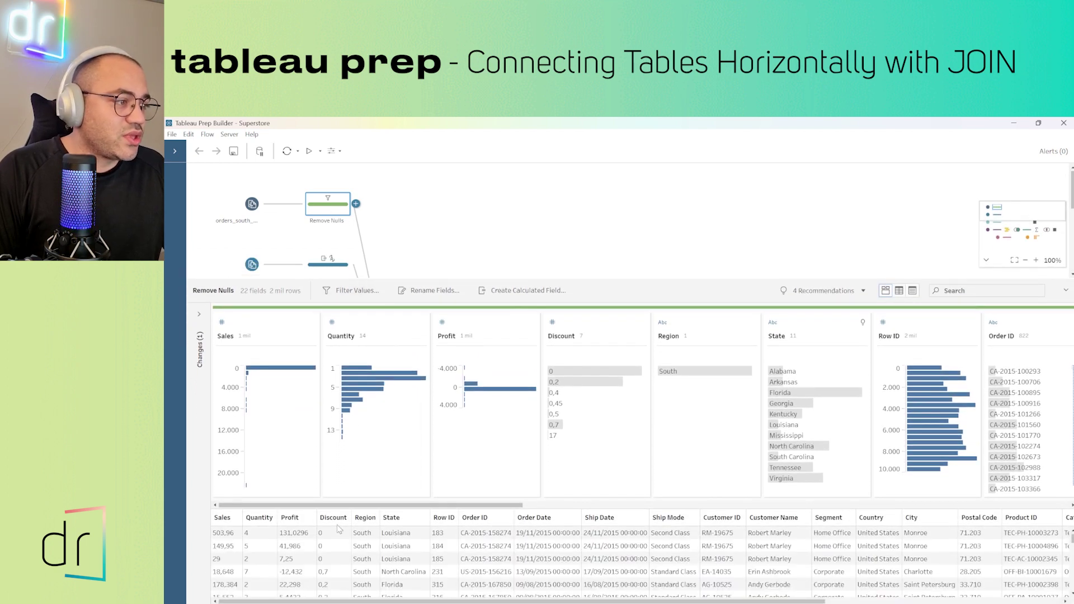
pyautogui.moveTo(346, 602)
pyautogui.mouseDown()
pyautogui.moveTo(516, 603)
pyautogui.moveTo(344, 602)
pyautogui.mouseUp()
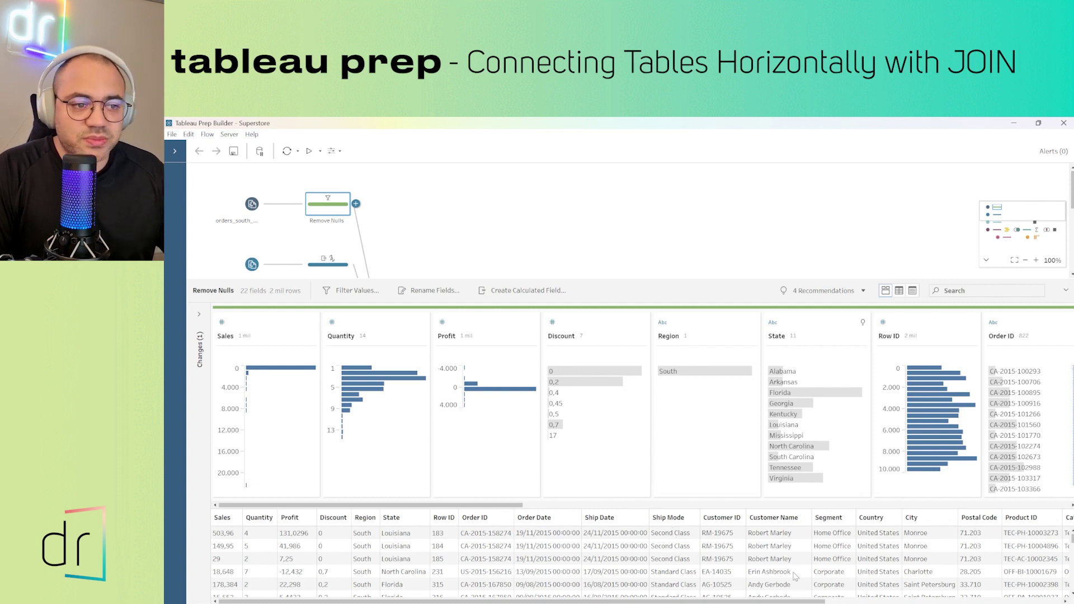
# Step: View the Fix Data Type step's data, and return to Remove Nulls to browse its rows and its fields up to City
pyautogui.click(317, 273)
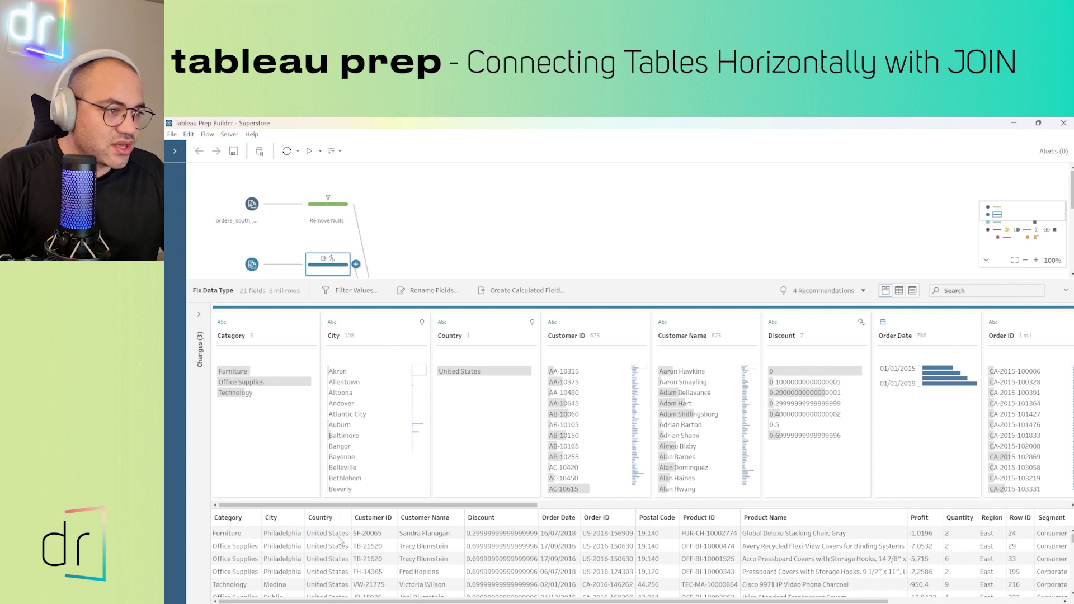
pyautogui.click(332, 216)
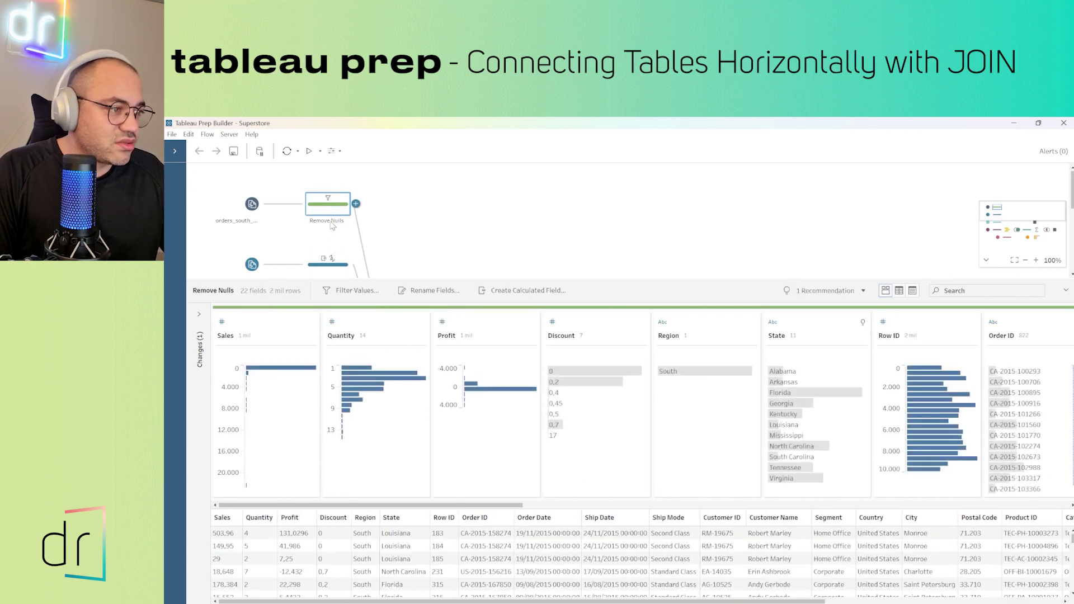
pyautogui.moveTo(420, 601); pyautogui.dragTo(582, 601)
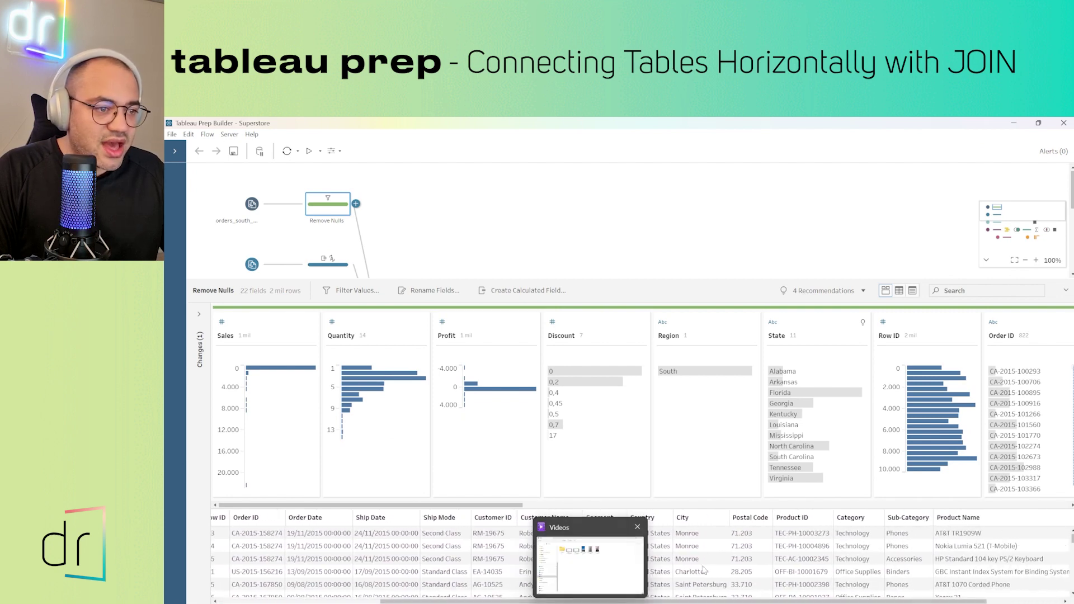
pyautogui.scroll(-3, 653, 559)
pyautogui.scroll(-3, 653, 558)
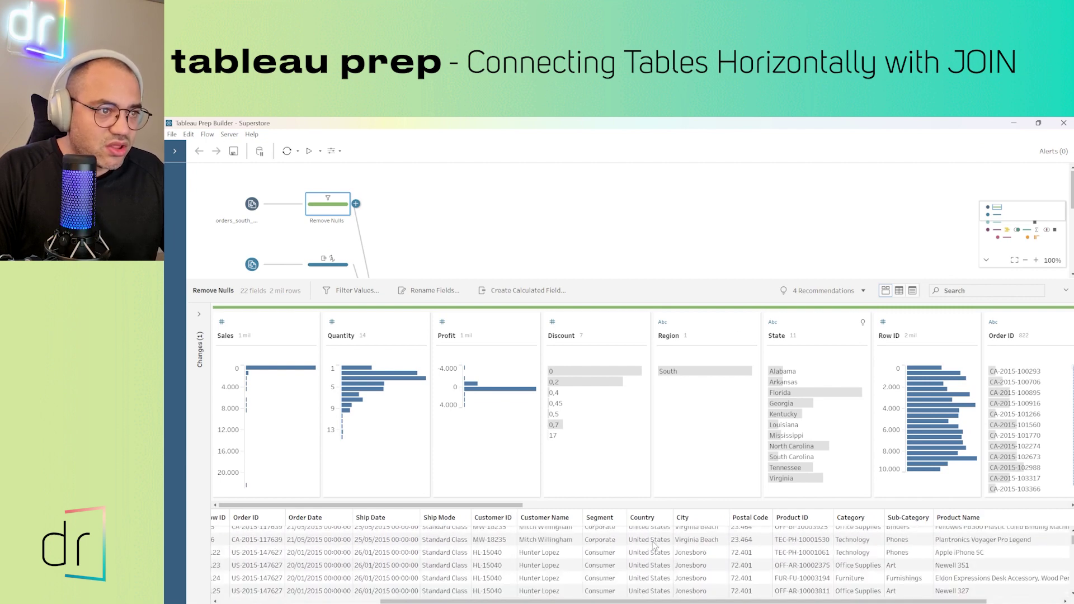
pyautogui.moveTo(506, 505); pyautogui.dragTo(887, 513)
pyautogui.moveTo(713, 380)
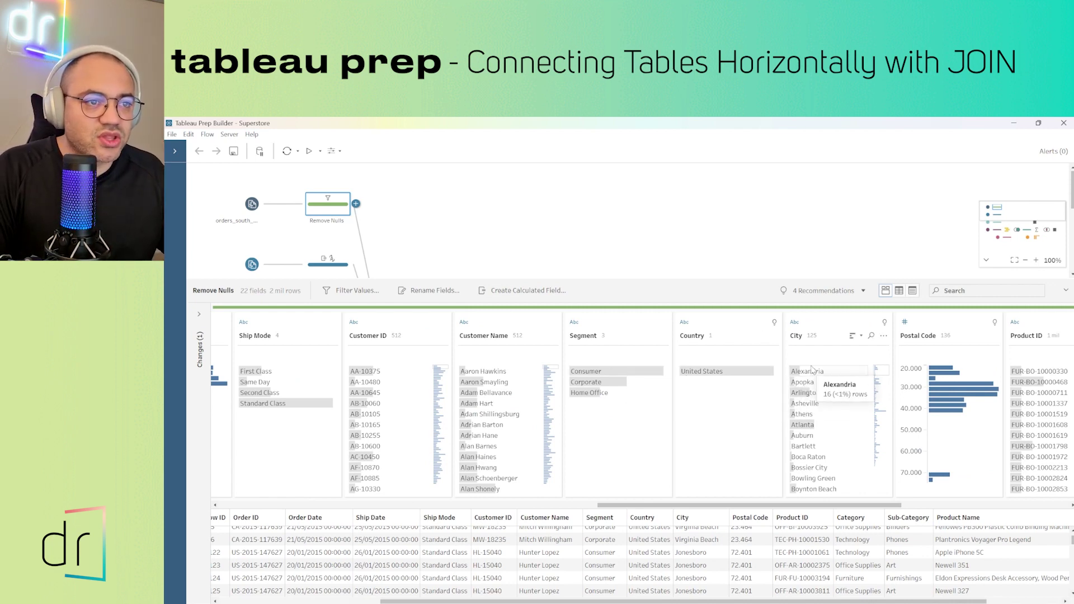
pyautogui.moveTo(824, 448)
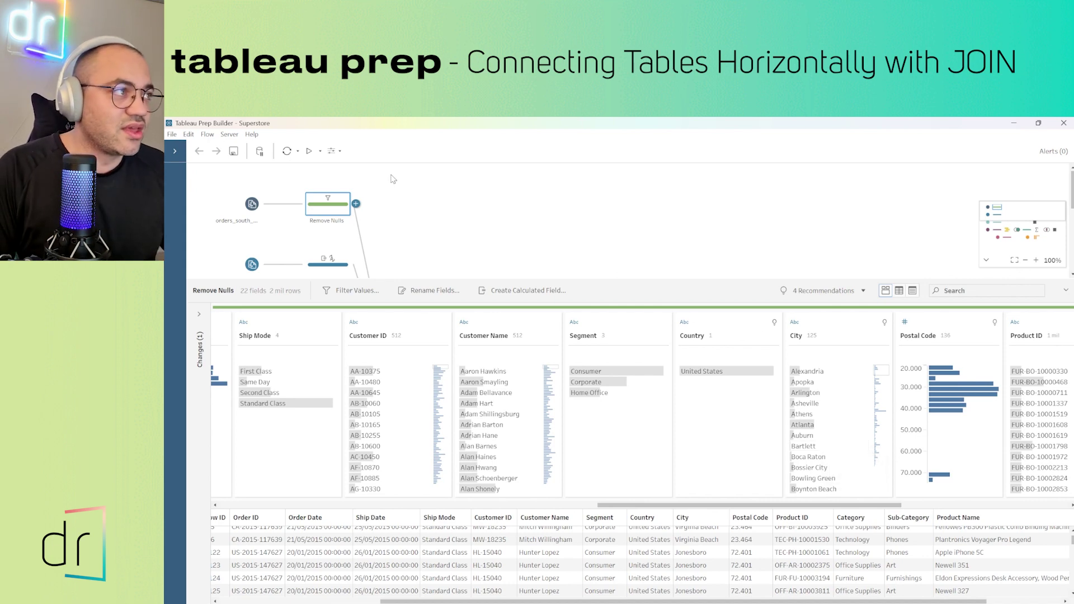
# Step: Add a join step after Remove Nulls and connect Fix Data Type to it as the second input
pyautogui.moveTo(557, 280); pyautogui.dragTo(563, 340)
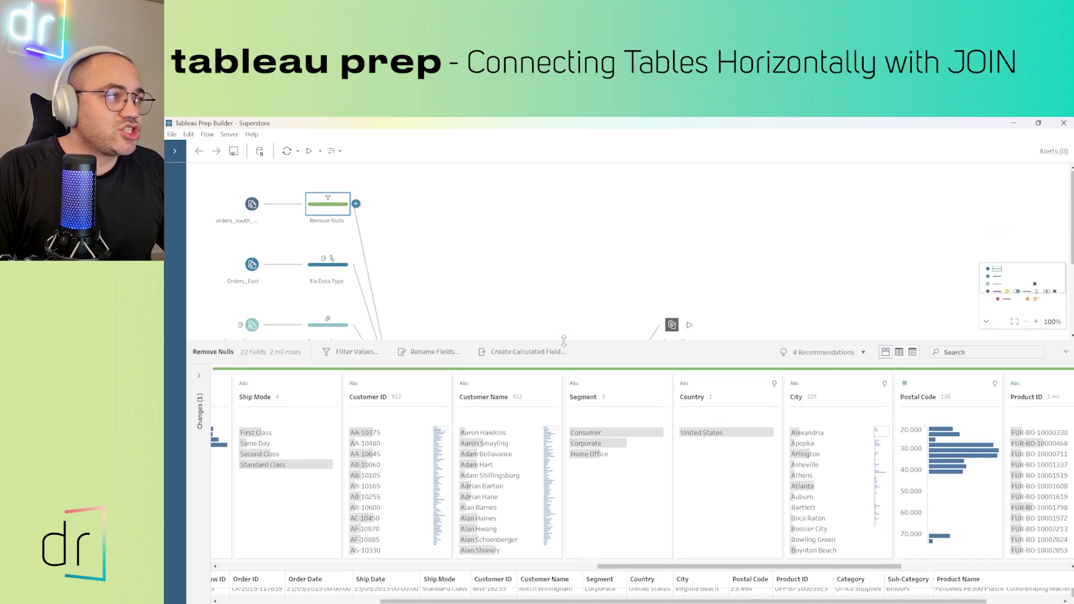
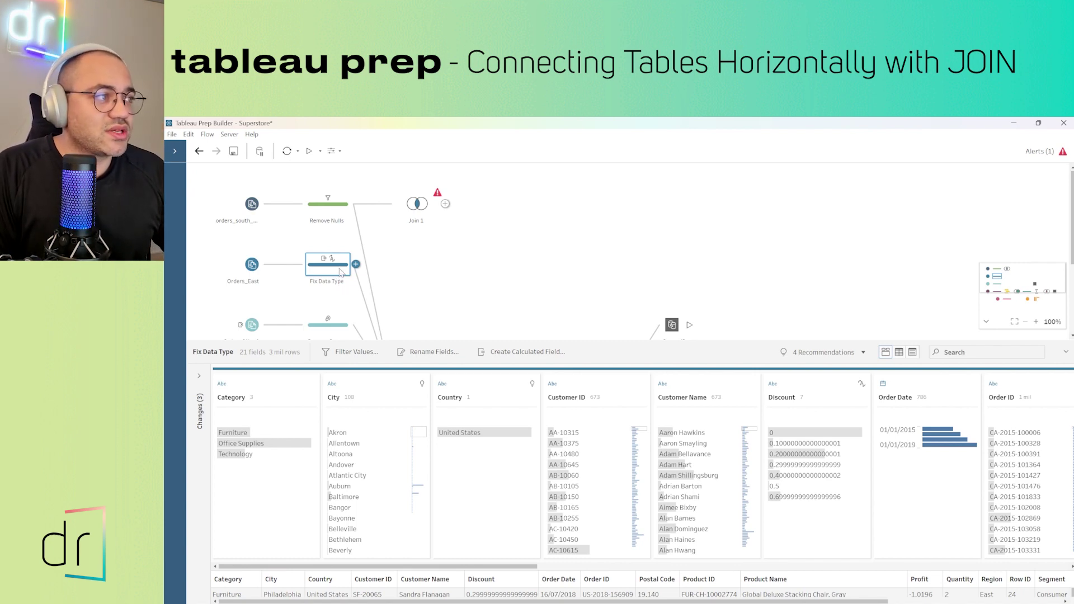
pyautogui.moveTo(347, 270); pyautogui.dragTo(406, 213)
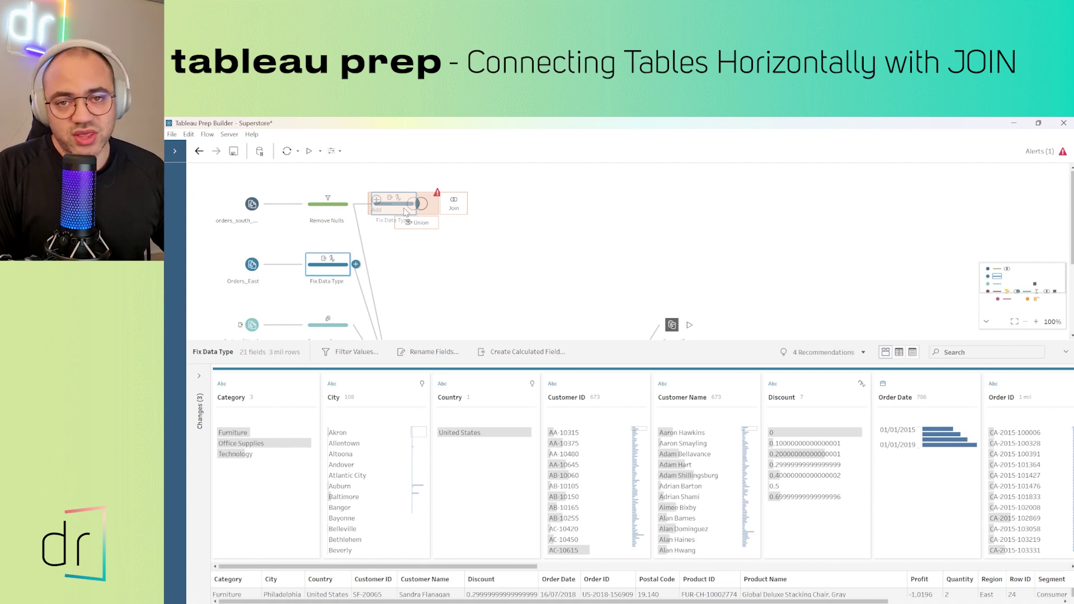
pyautogui.moveTo(406, 213)
pyautogui.mouseDown()
pyautogui.moveTo(361, 258)
pyautogui.moveTo(396, 212)
pyautogui.mouseUp()
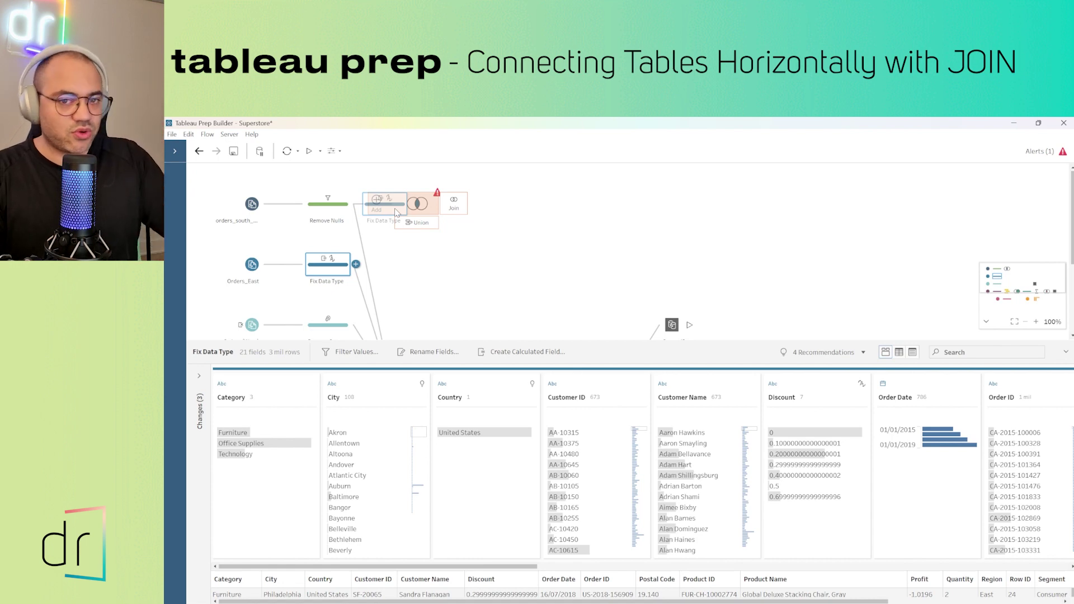
pyautogui.moveTo(394, 208); pyautogui.dragTo(425, 229)
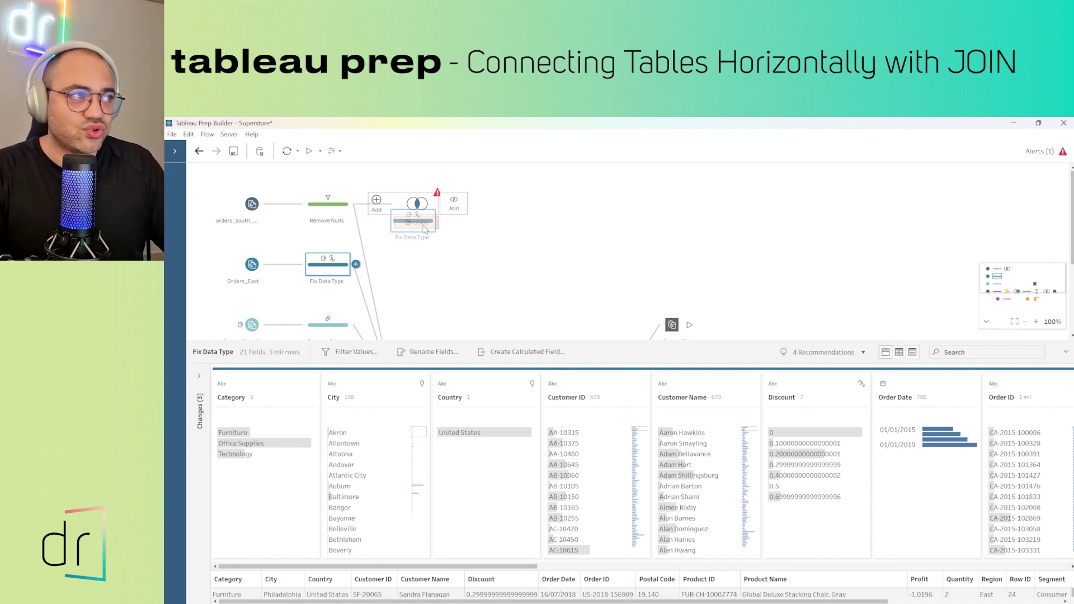
pyautogui.moveTo(425, 229); pyautogui.dragTo(406, 209)
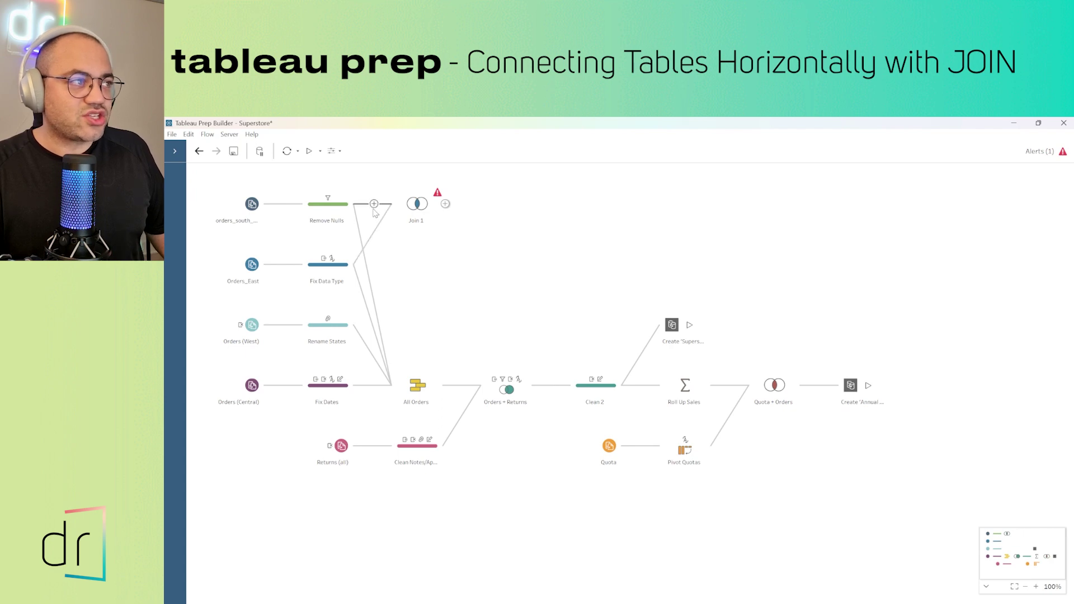
# Step: Add a clause to the new join that matches City from Remove Nulls with City from Fix Data Type
pyautogui.click(413, 211)
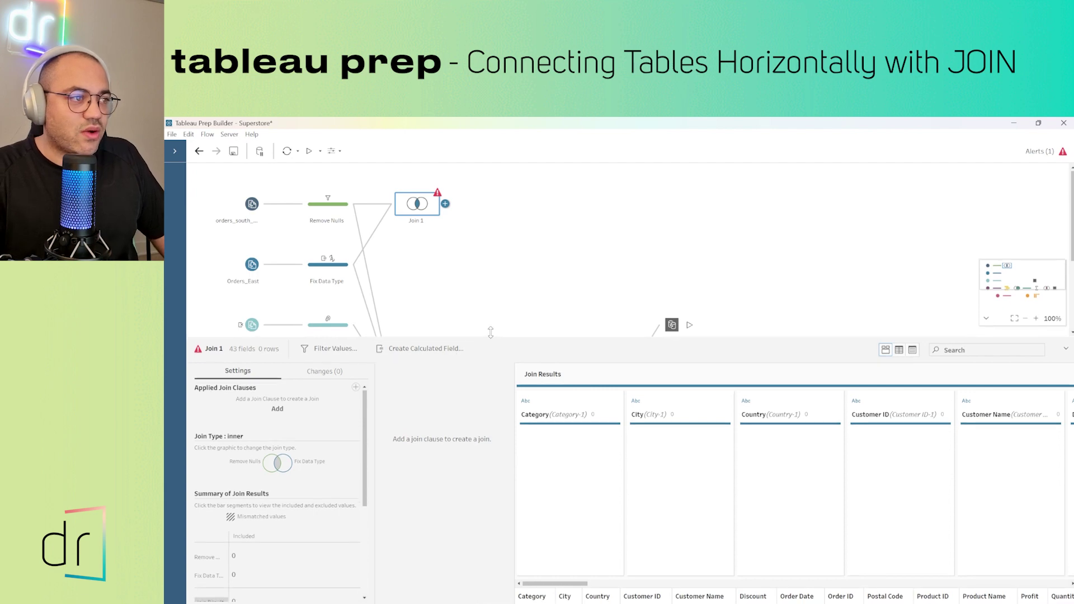
pyautogui.moveTo(495, 340); pyautogui.dragTo(500, 267)
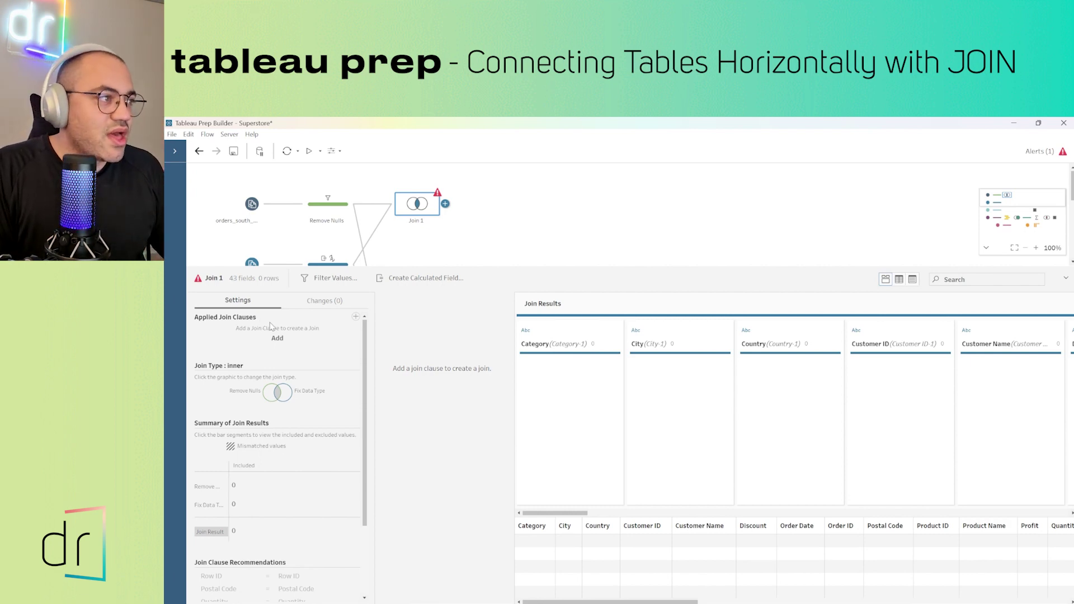
pyautogui.click(355, 317)
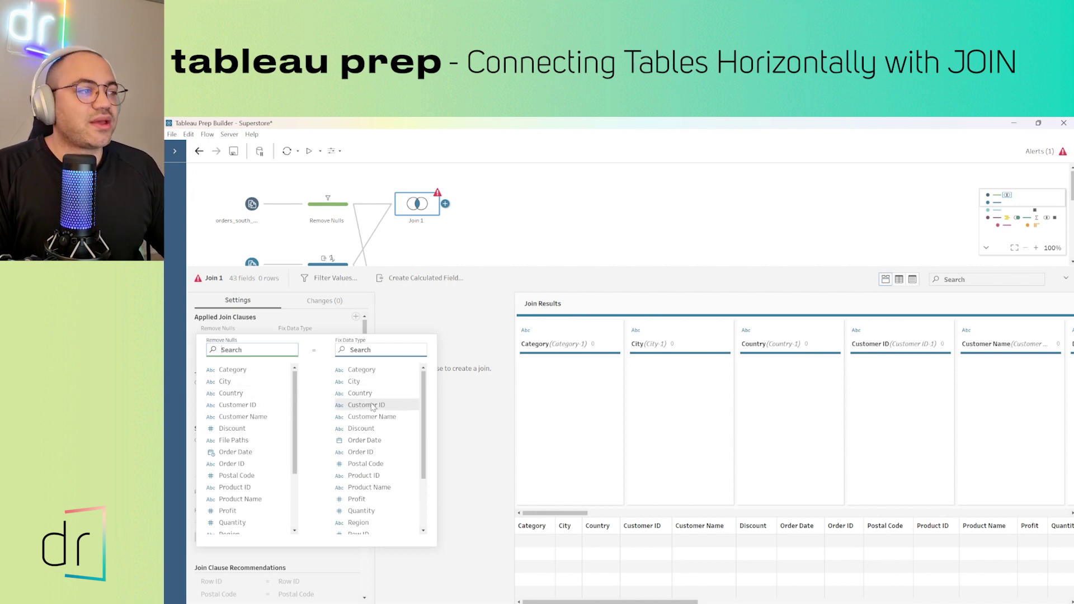
pyautogui.click(235, 382)
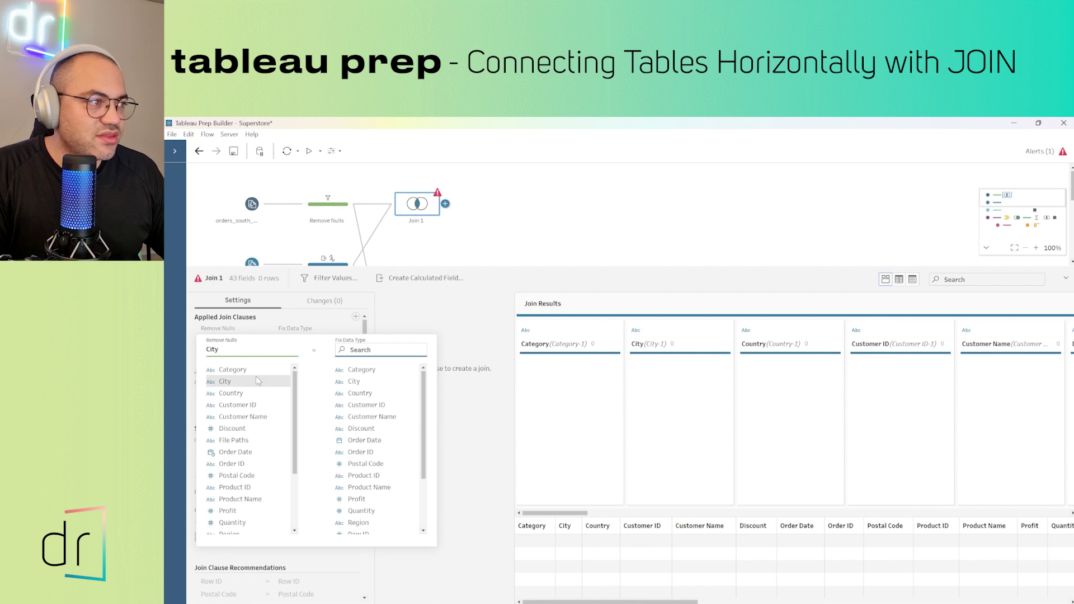
pyautogui.click(353, 382)
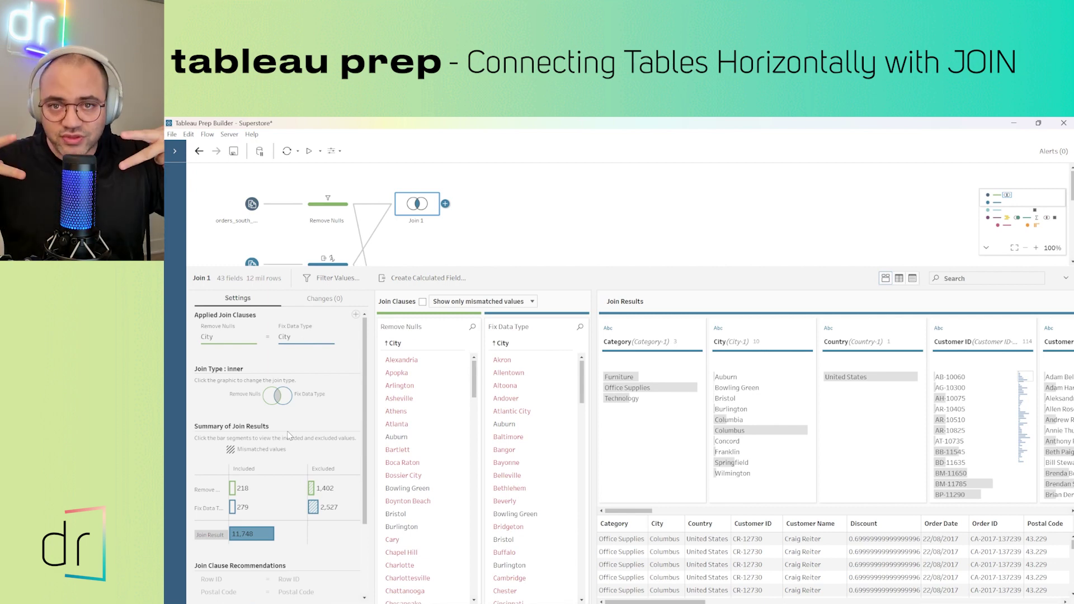
# Step: Change the join type to left, check the joined fields, and switch it to a right join
pyautogui.click(272, 397)
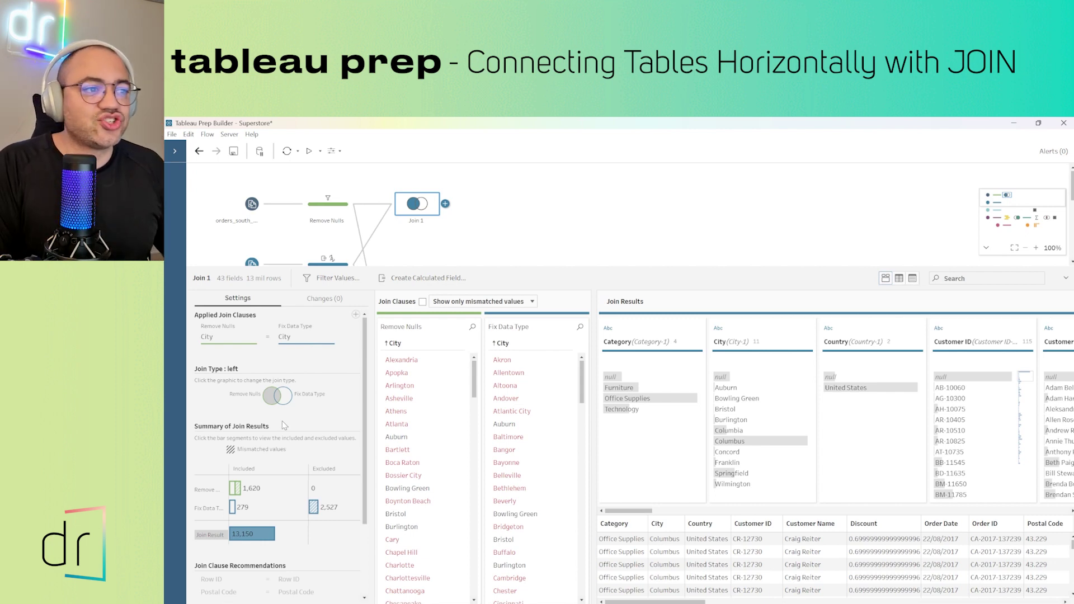
pyautogui.moveTo(789, 448)
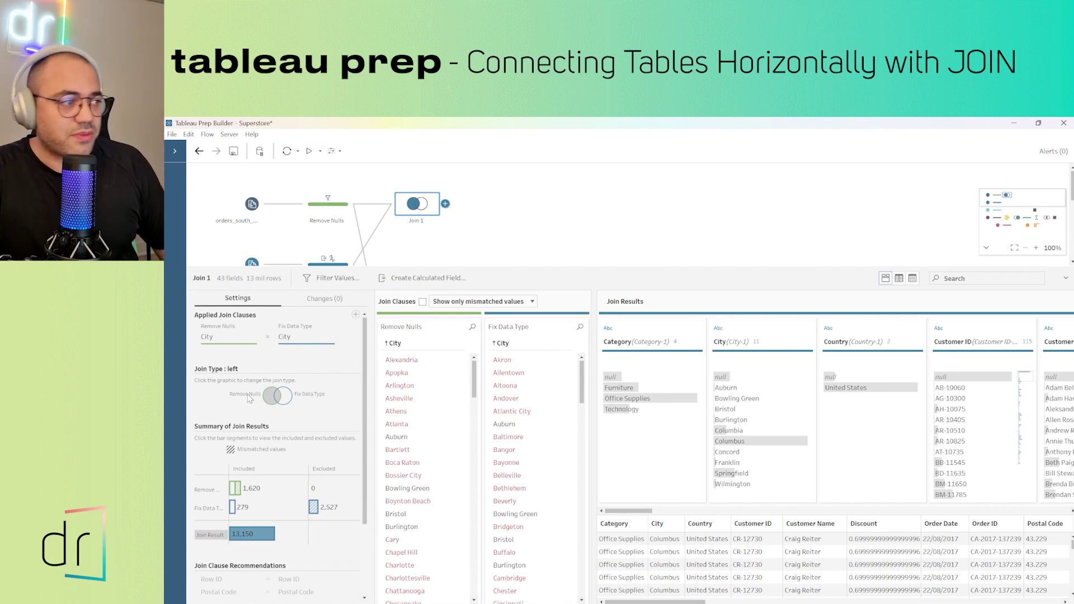
pyautogui.click(287, 403)
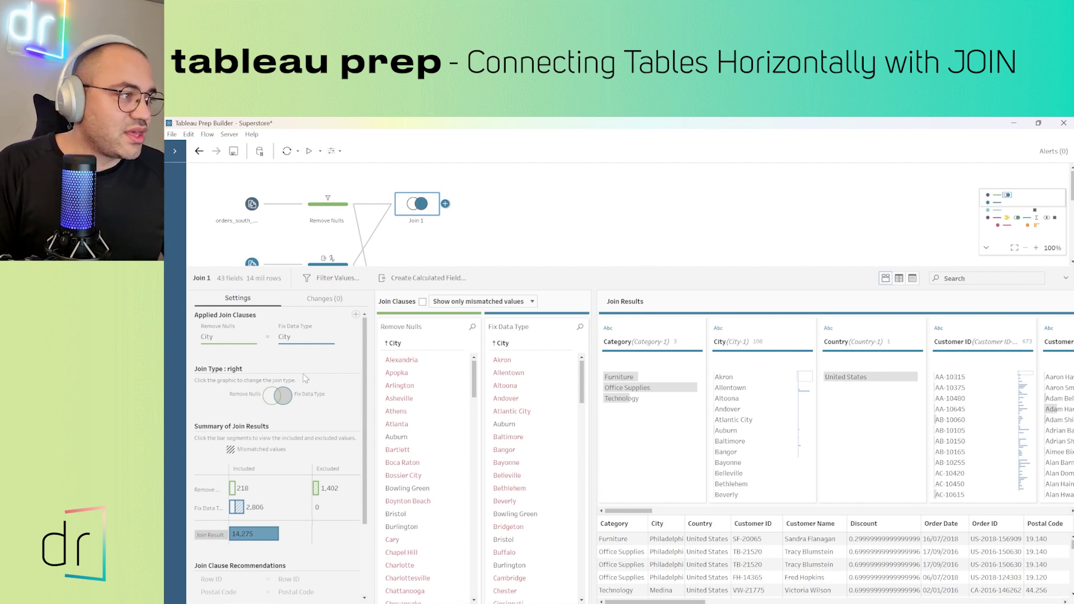
# Step: Try a full join, inspect the null values in the join results, and return the join type to right
pyautogui.click(273, 396)
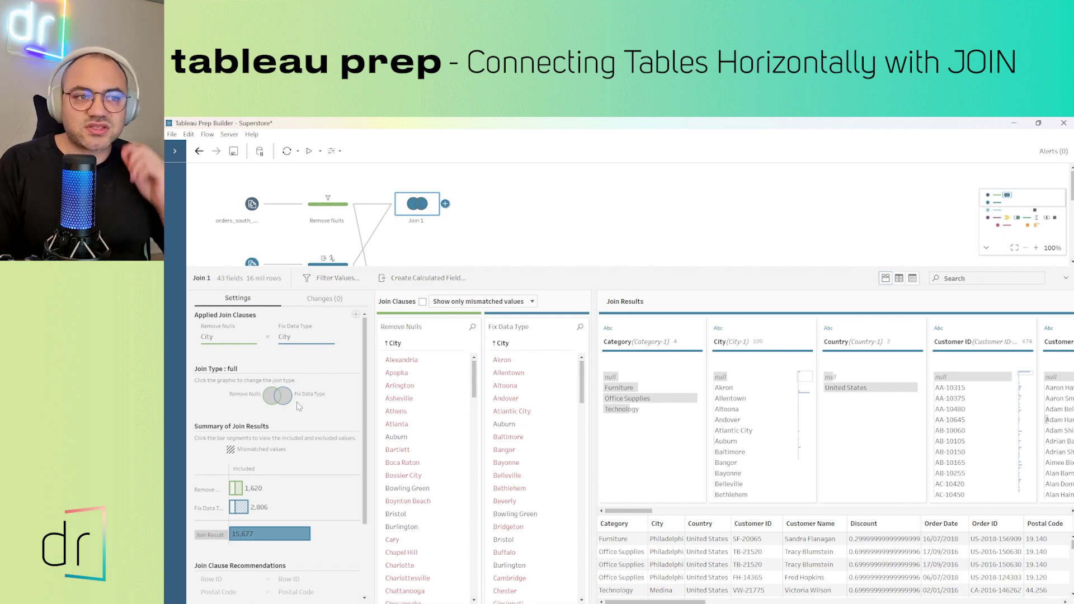
pyautogui.moveTo(801, 379)
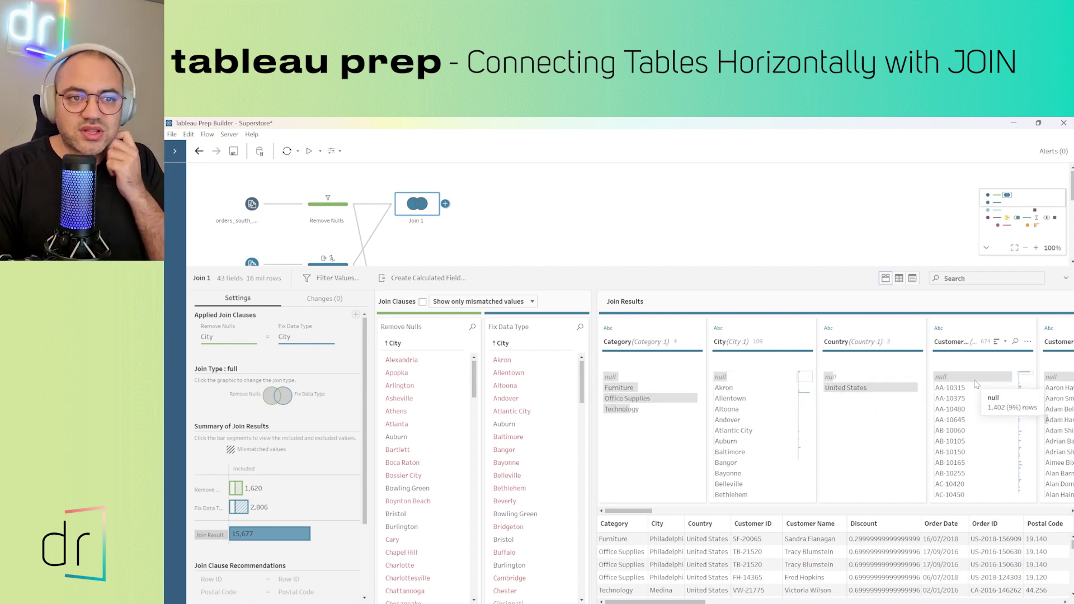
pyautogui.moveTo(963, 385)
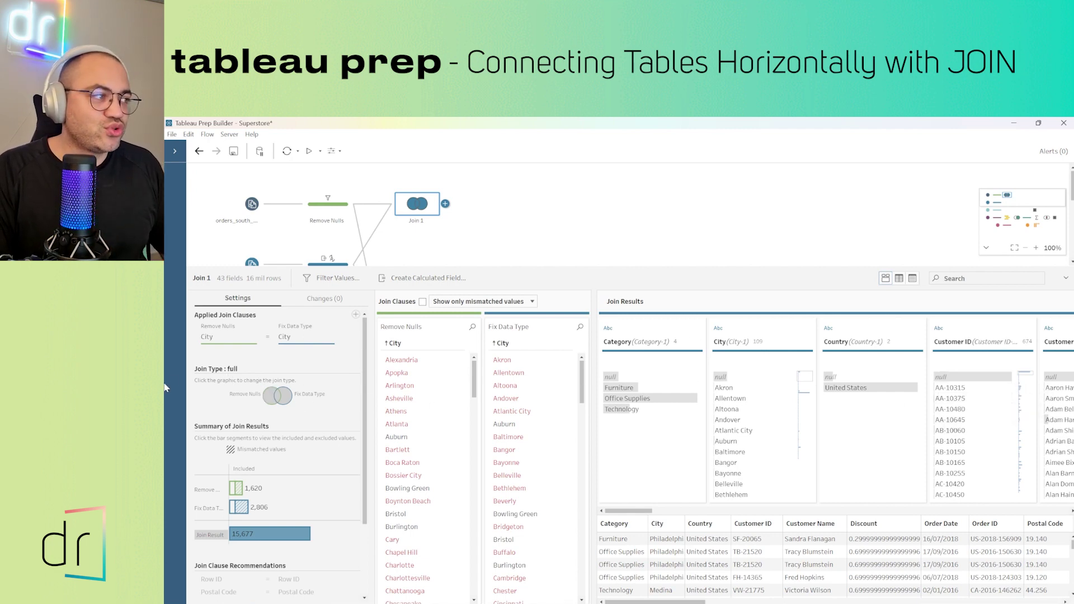
pyautogui.click(259, 399)
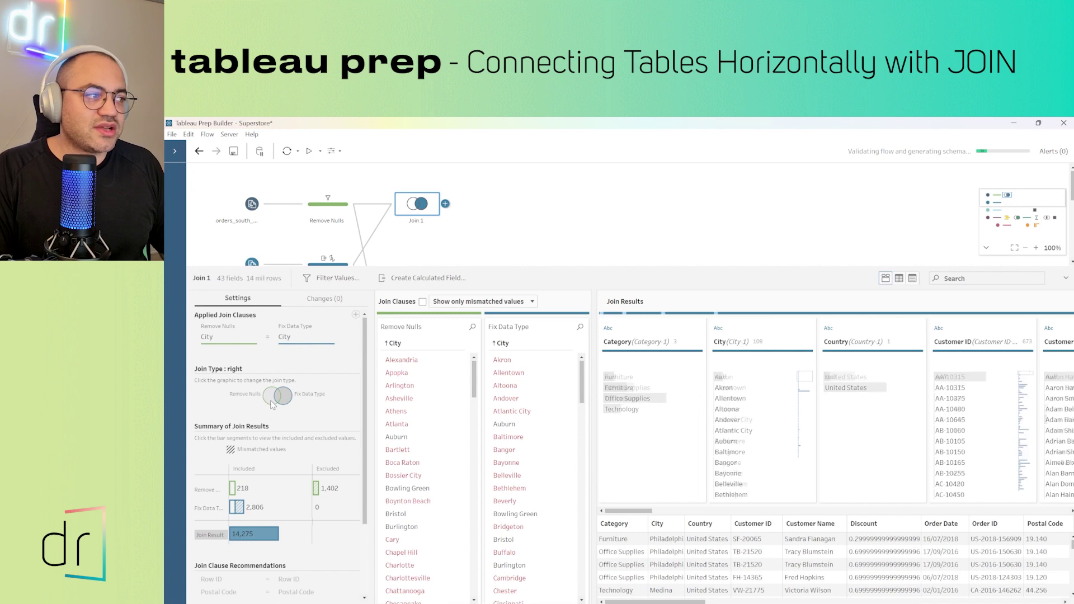
pyautogui.click(280, 398)
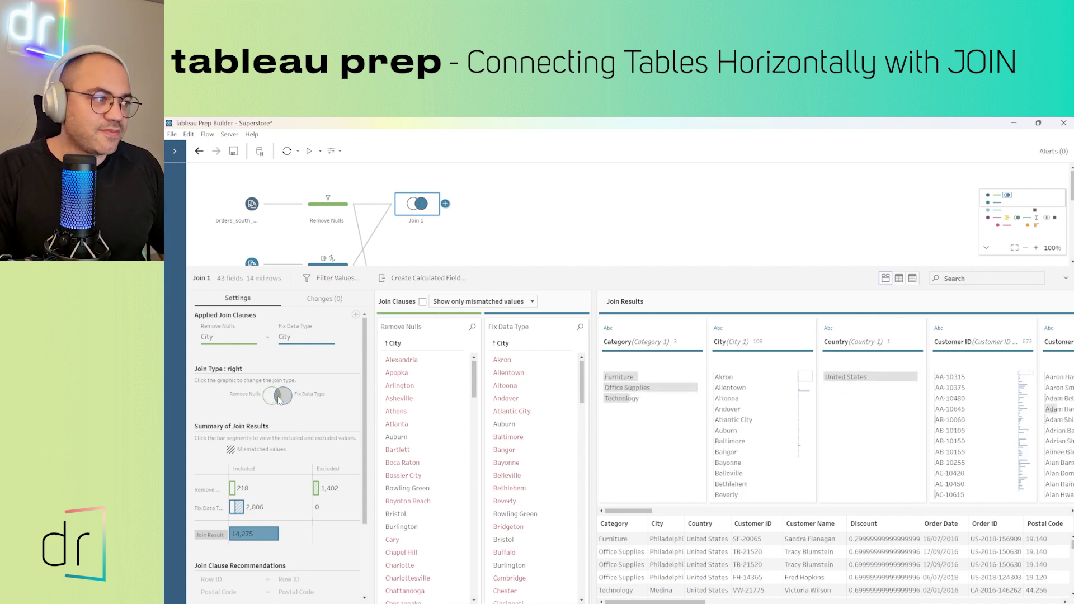
# Step: Compare the right, full and left join types on the City join and set the join type to full
pyautogui.click(279, 399)
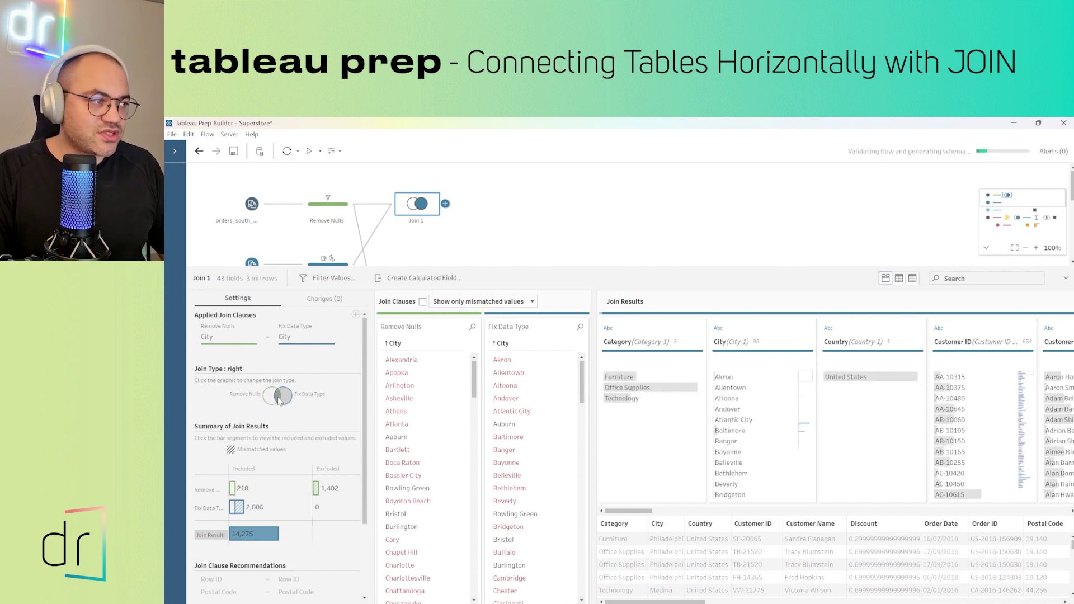
pyautogui.click(271, 399)
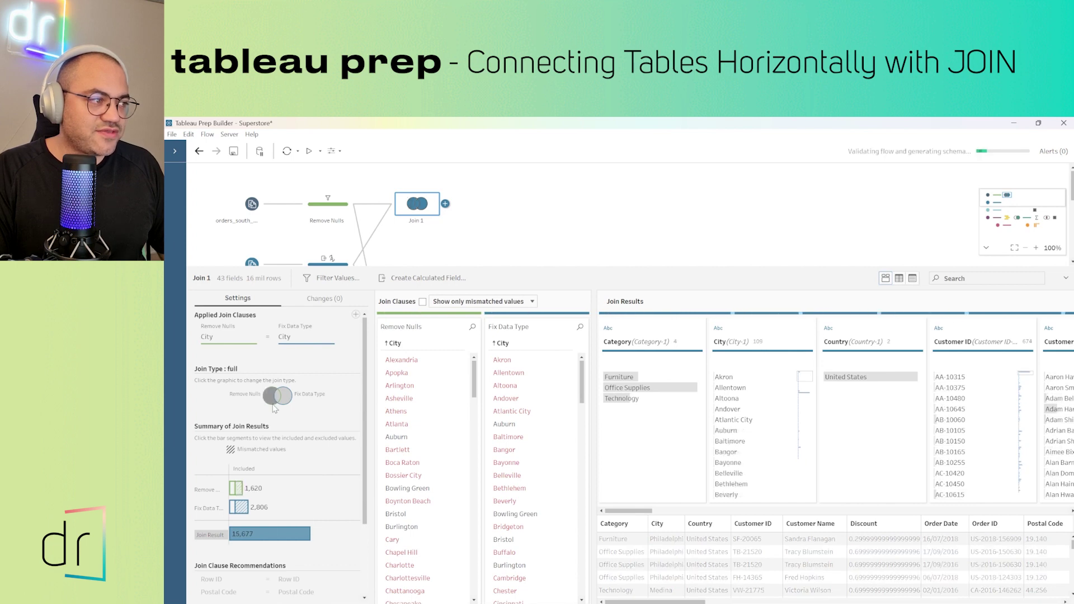
pyautogui.click(285, 398)
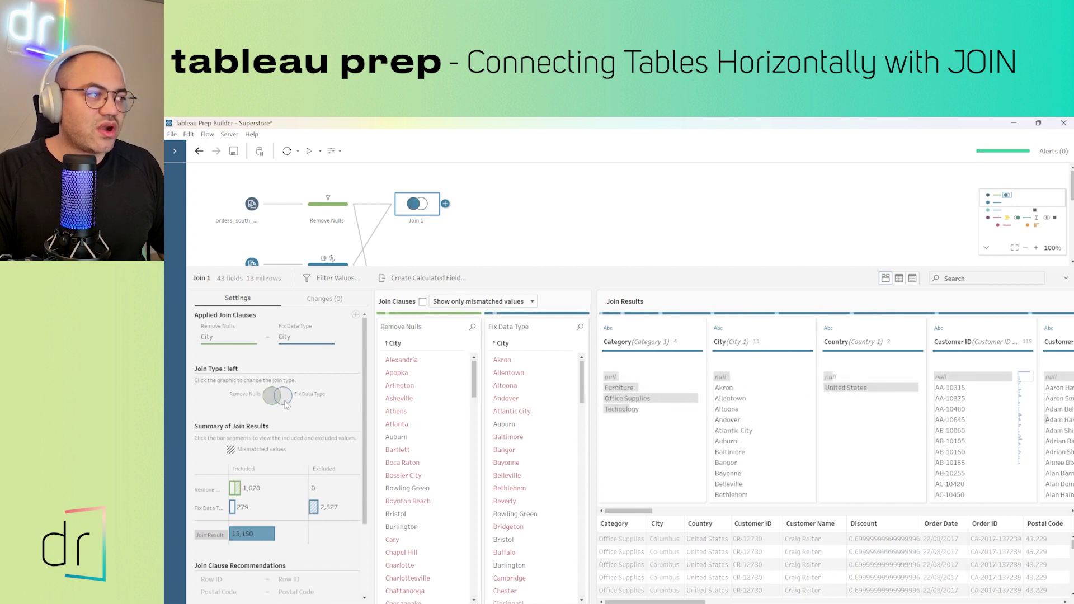
pyautogui.click(285, 400)
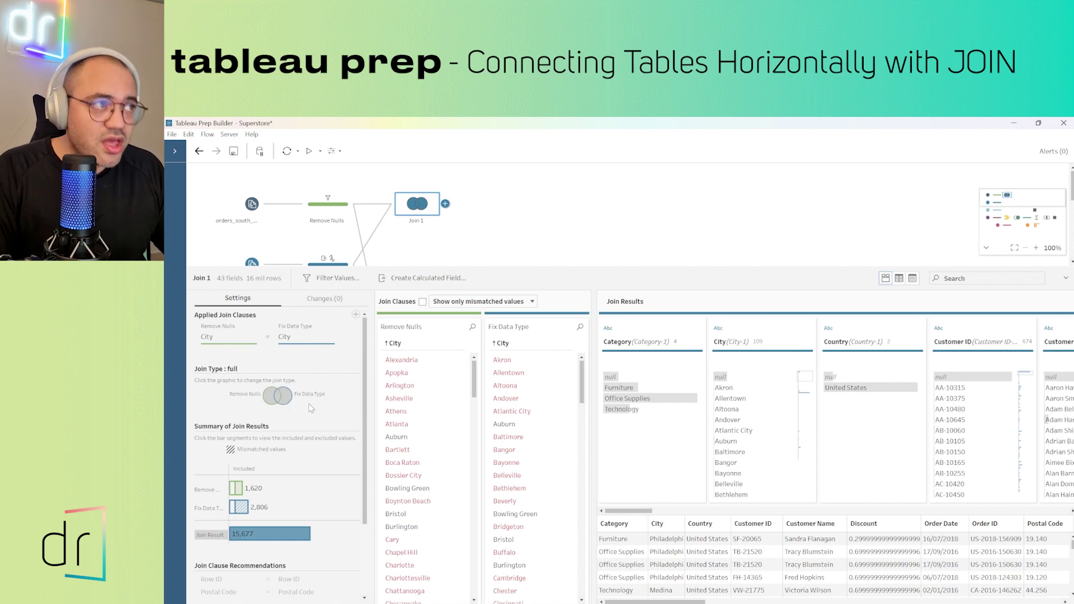
# Step: Run the flow and add a cleaning step after Join 1 to review the joined rows
pyautogui.click(309, 150)
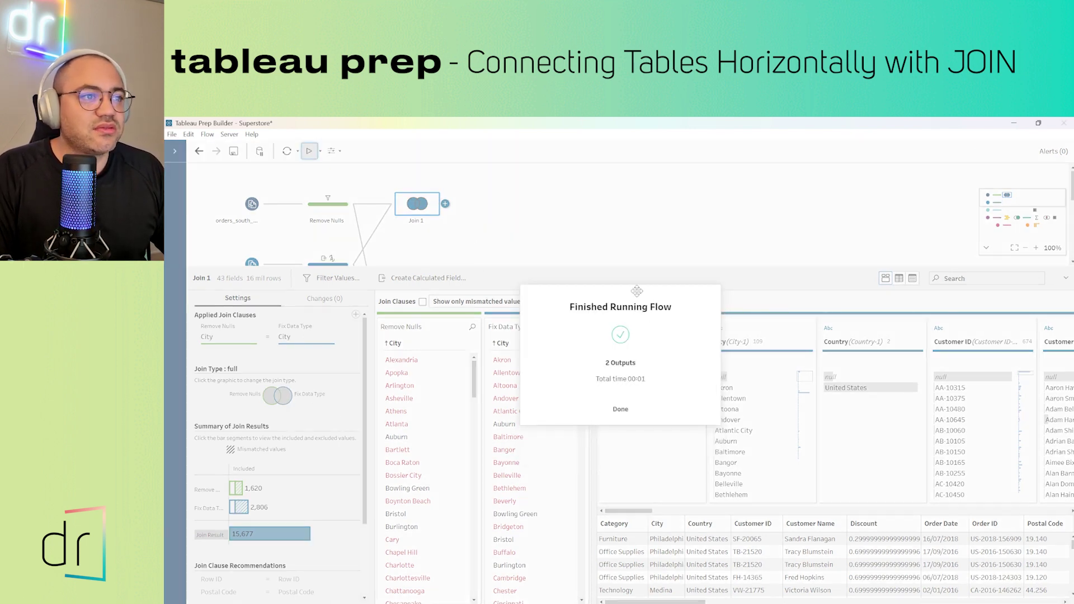
pyautogui.click(620, 409)
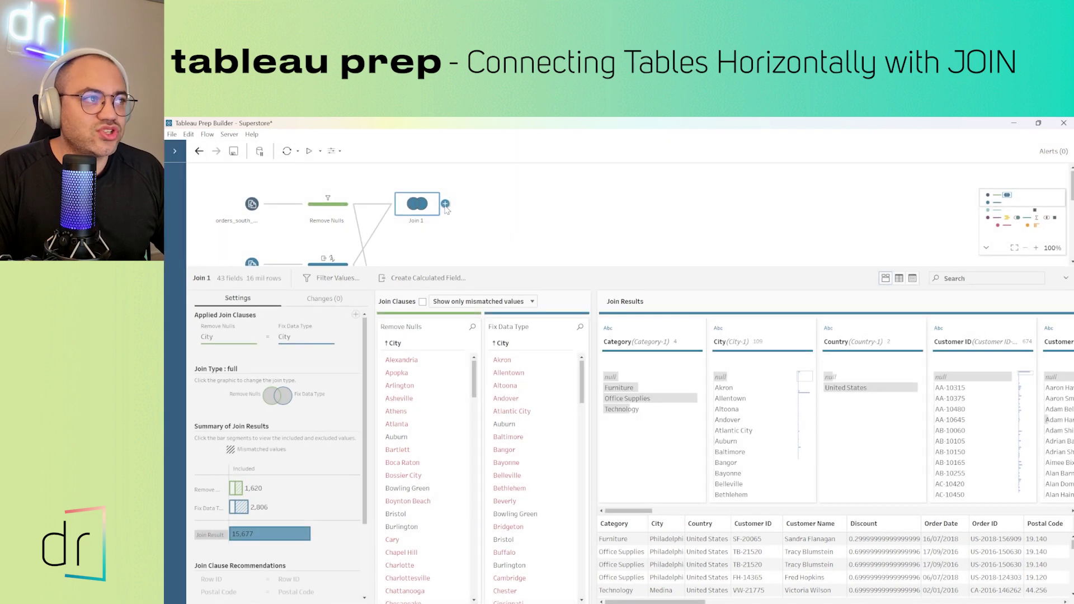
pyautogui.click(444, 204)
pyautogui.click(475, 230)
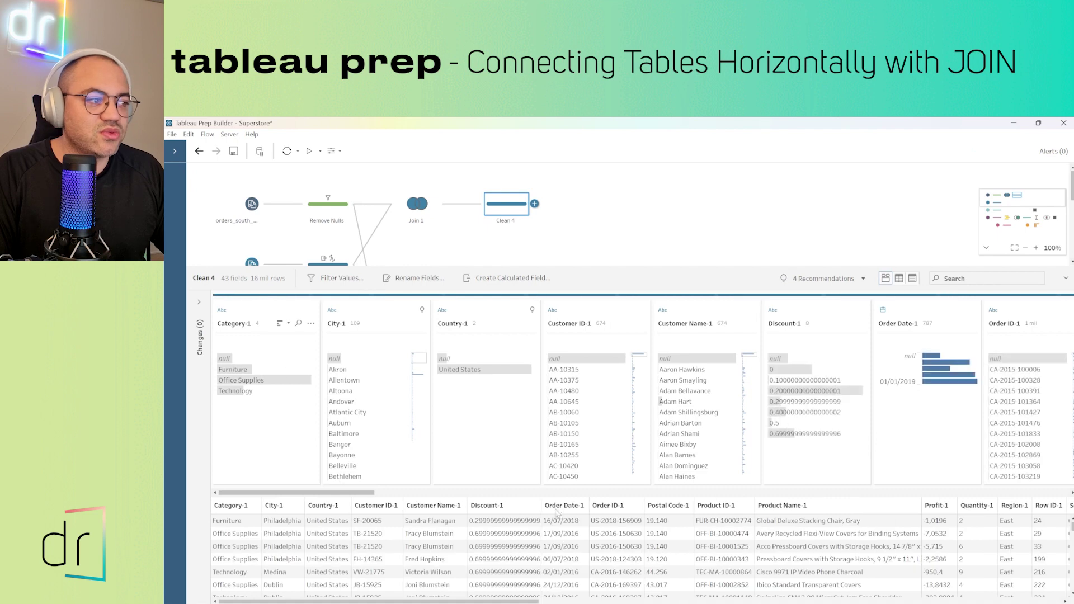
pyautogui.scroll(-5, 494, 529)
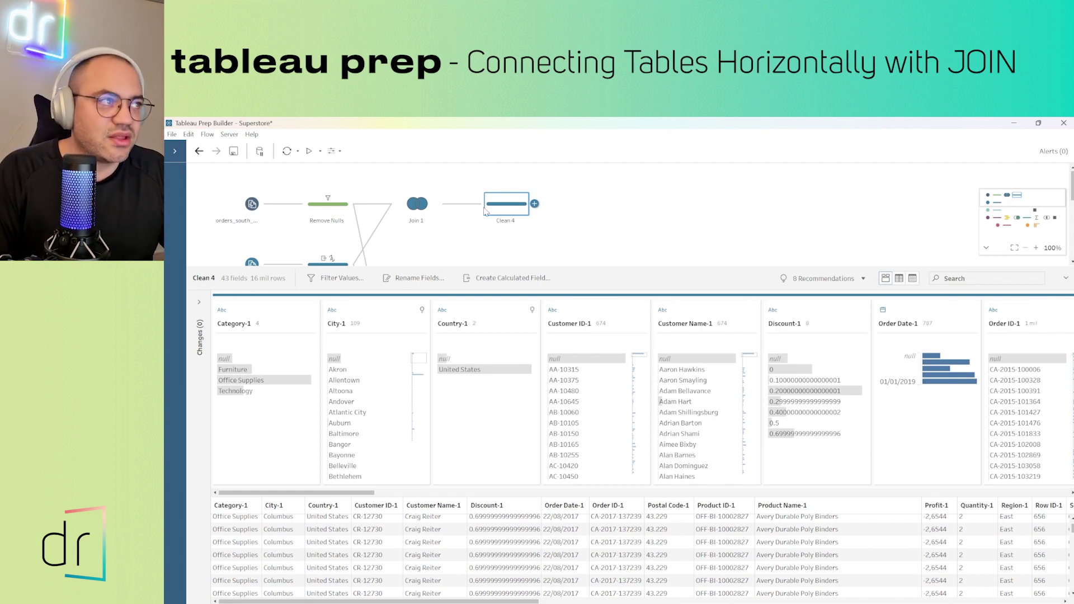
# Step: Add a second clause to Join 1 that matches Category from Remove Nulls with Category from Fix Data Type
pyautogui.click(423, 218)
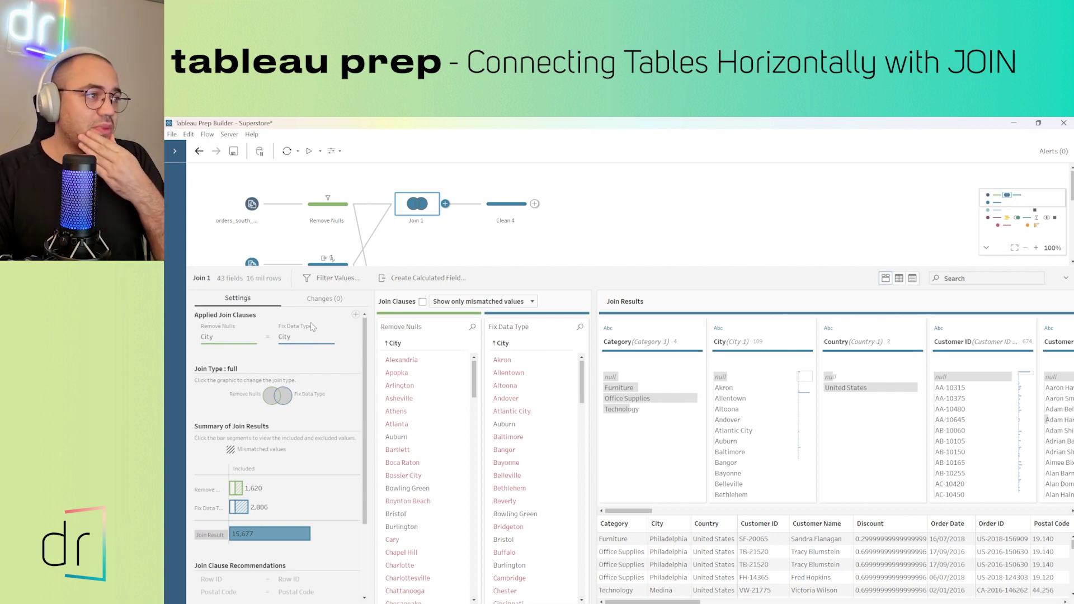
pyautogui.click(358, 316)
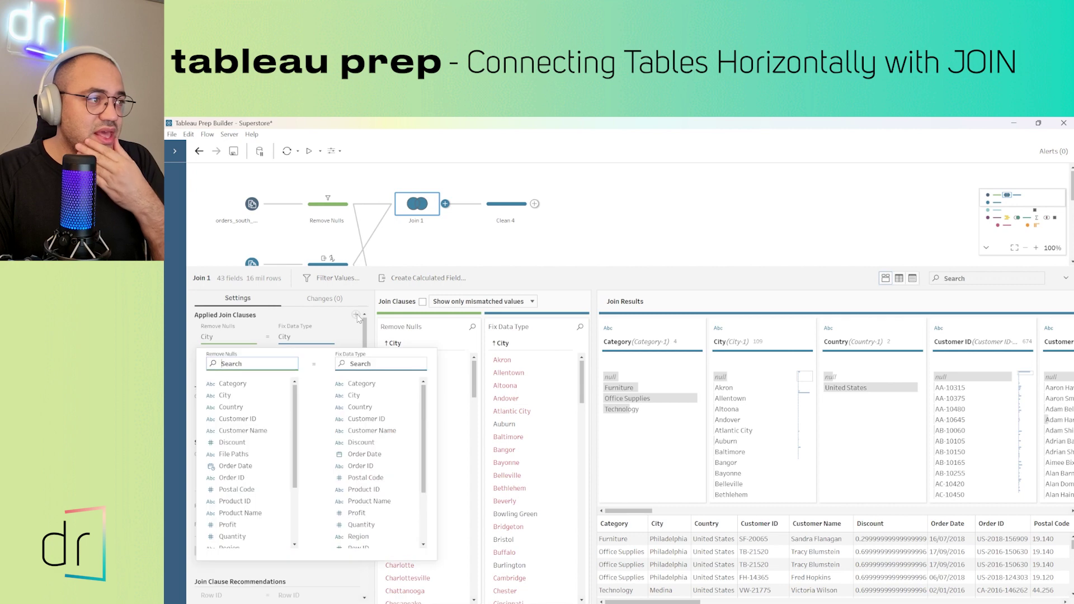
pyautogui.click(244, 384)
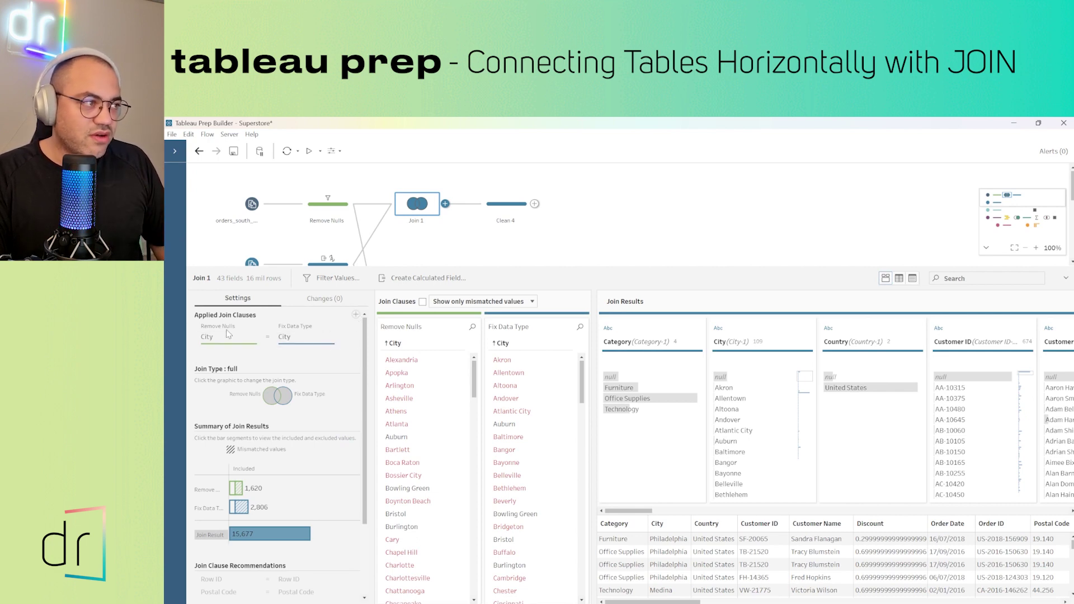
pyautogui.click(356, 315)
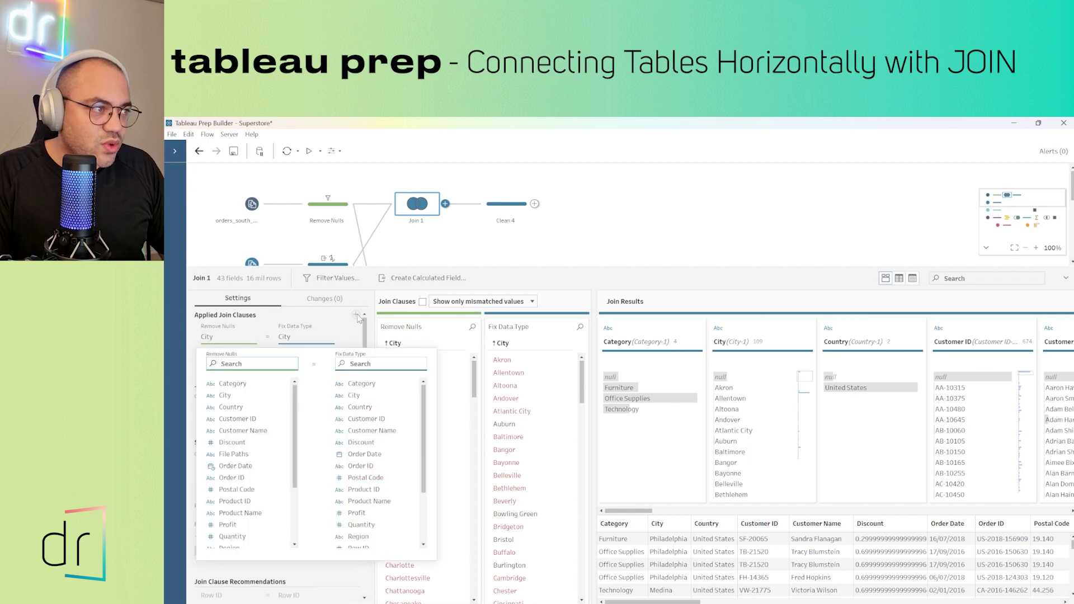
pyautogui.click(255, 386)
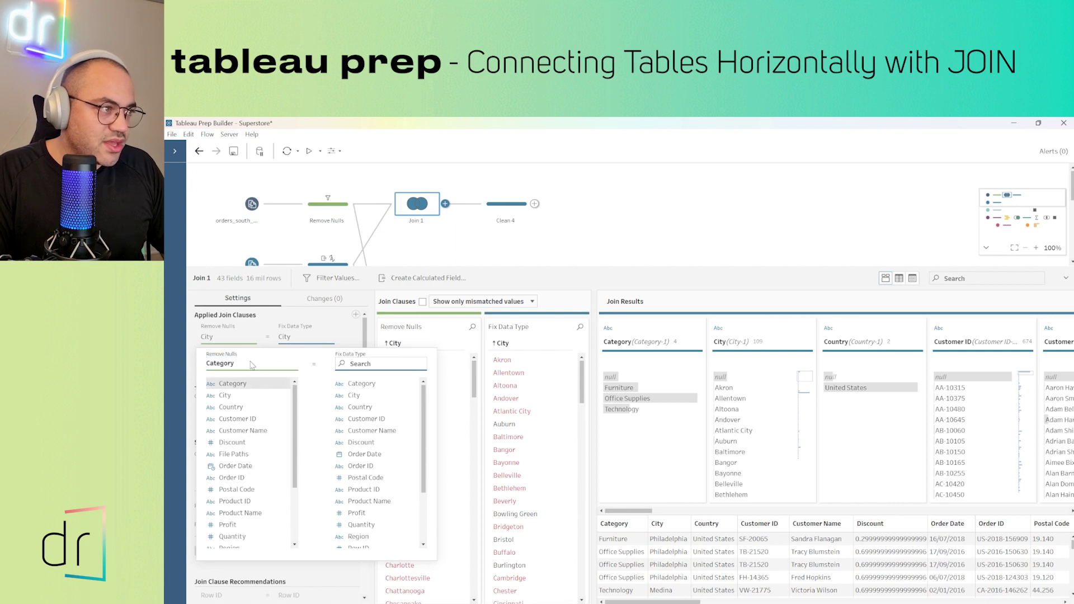
pyautogui.click(369, 385)
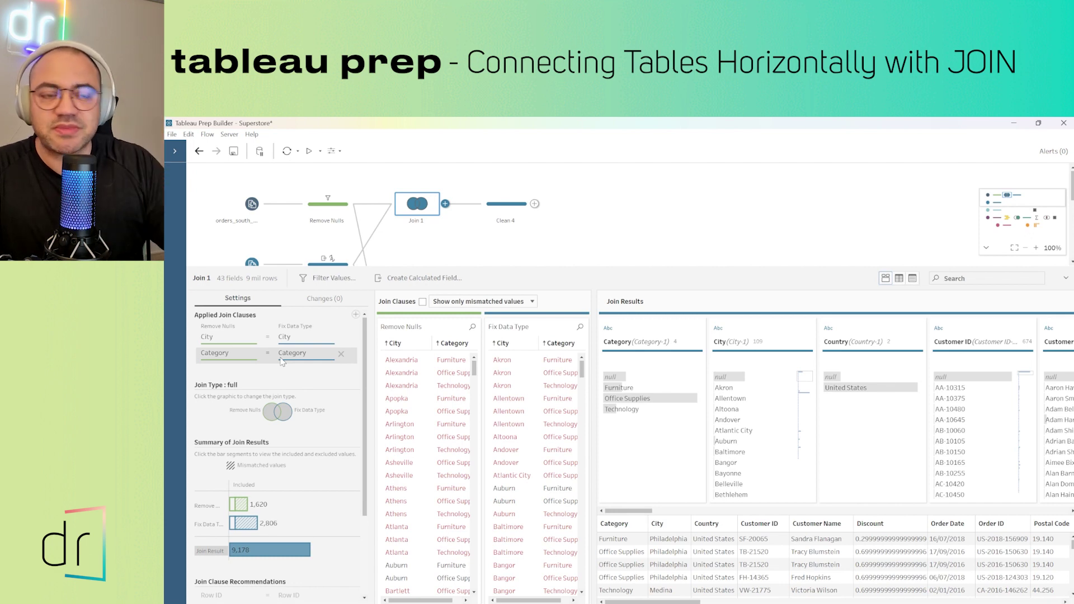
# Step: Try the right and full join types with both clauses applied, and set Join 1 to a left join
pyautogui.click(271, 412)
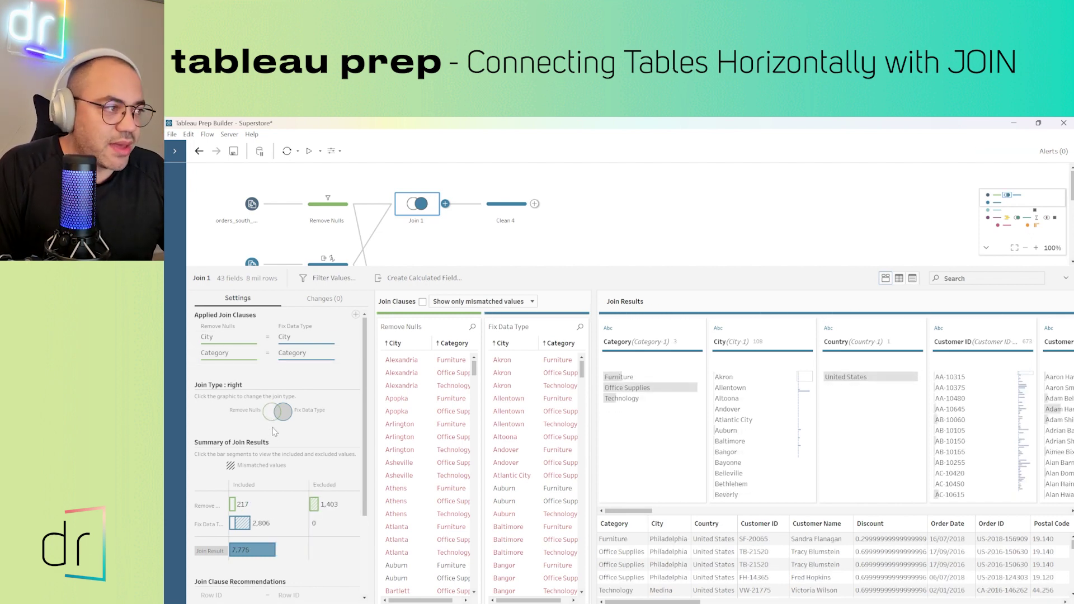
pyautogui.click(271, 413)
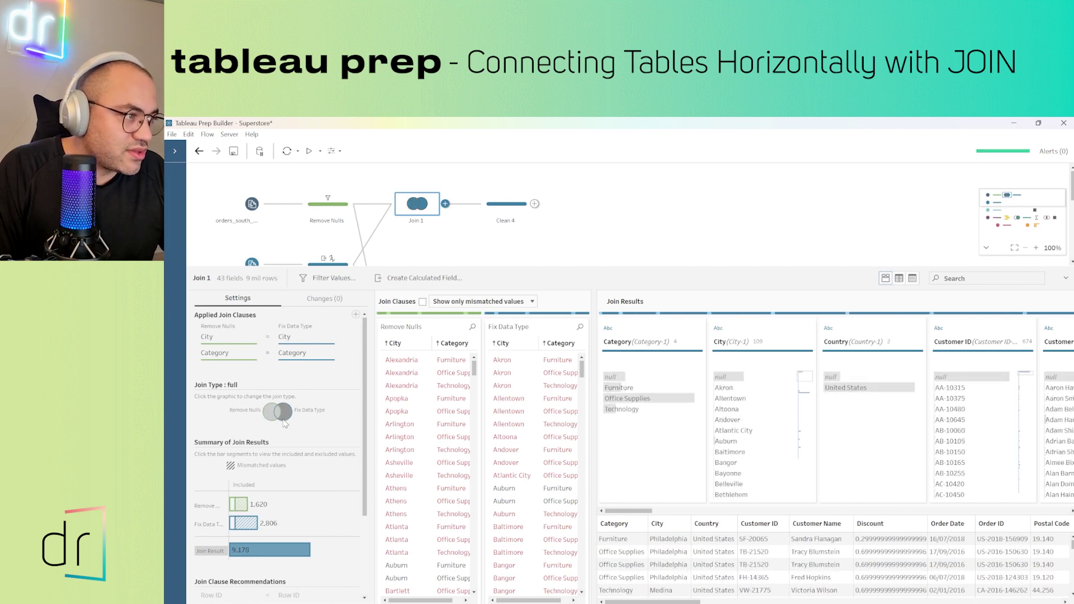
pyautogui.click(286, 421)
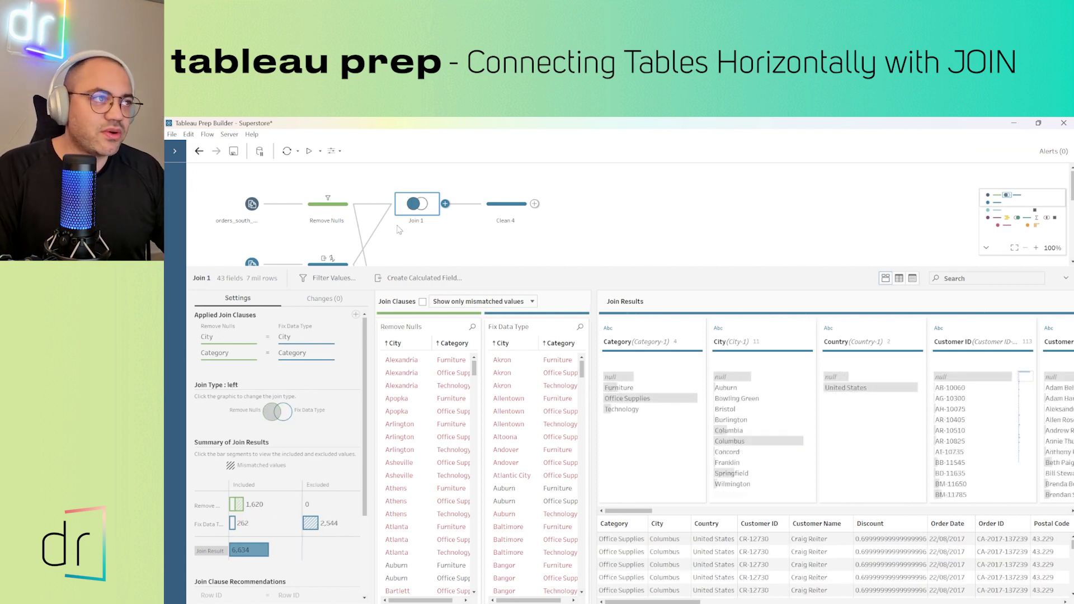
# Step: Run the flow again and open the Clean 4 step to check the left join's output
pyautogui.click(310, 151)
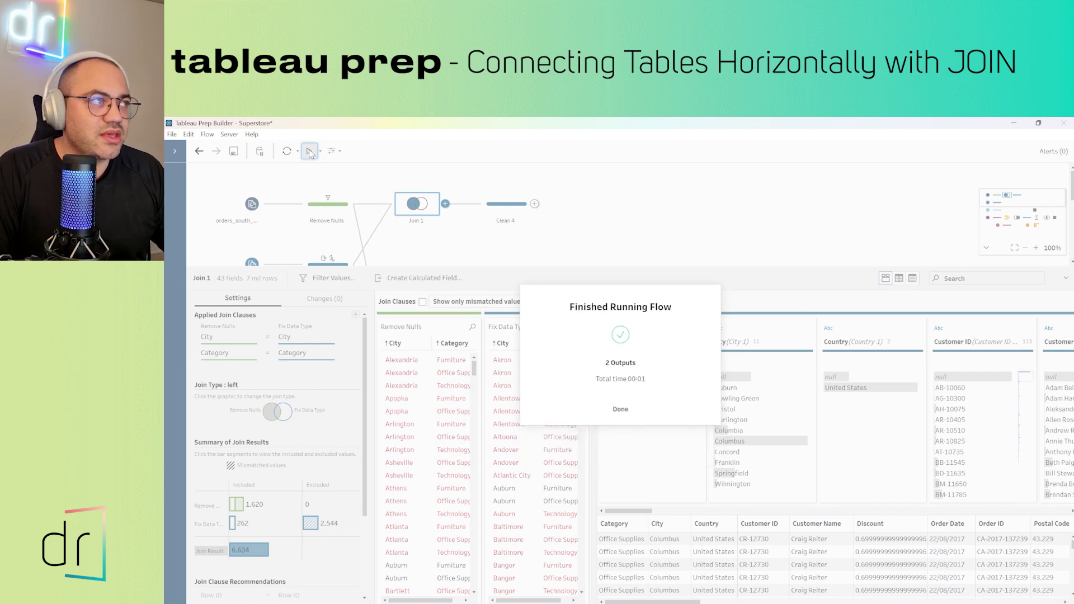
pyautogui.click(620, 409)
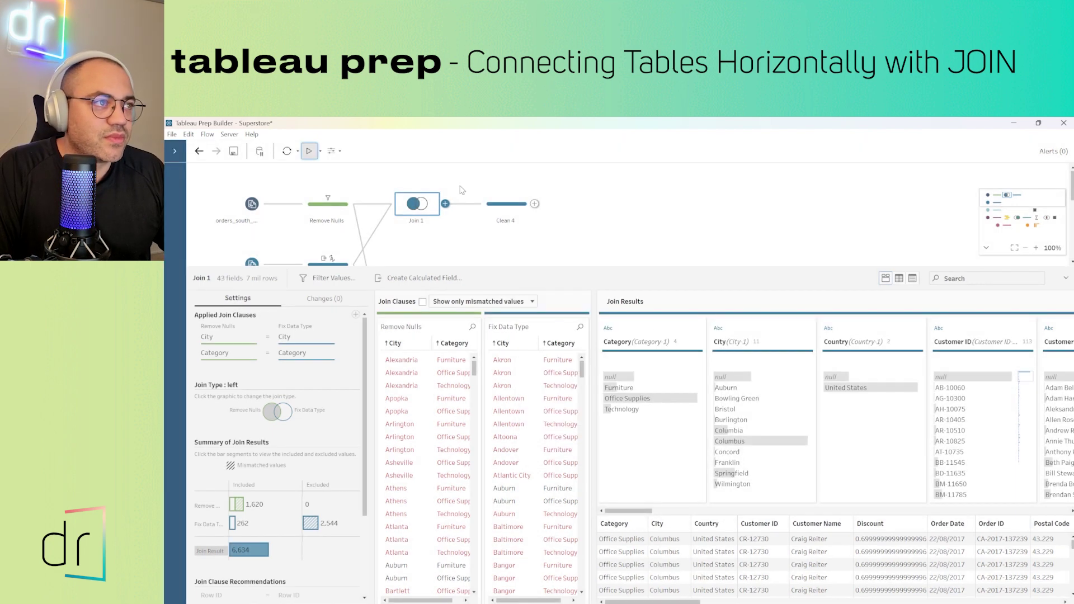
pyautogui.click(510, 209)
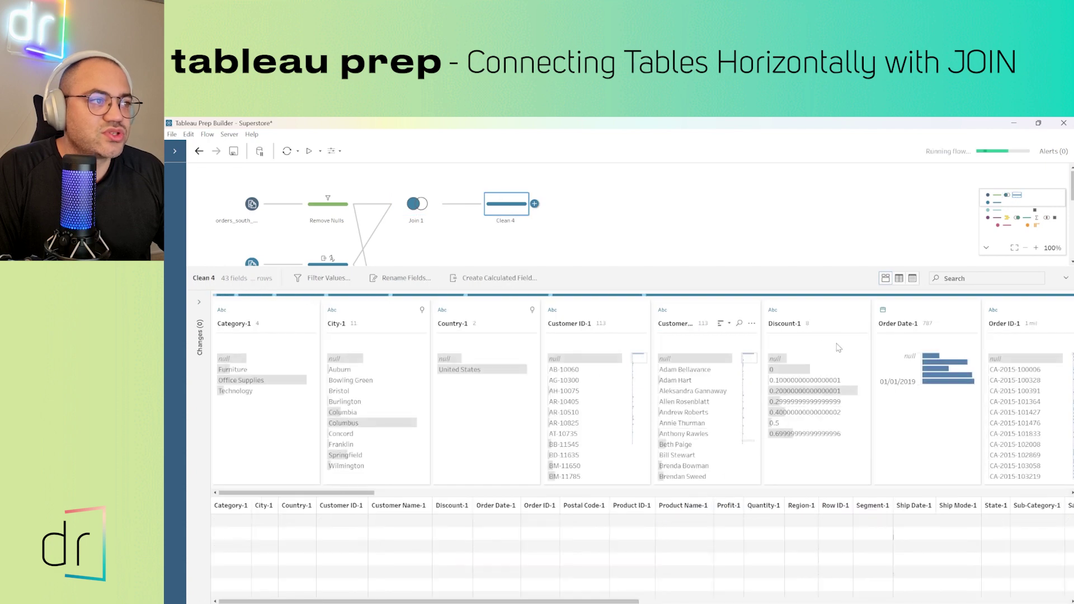